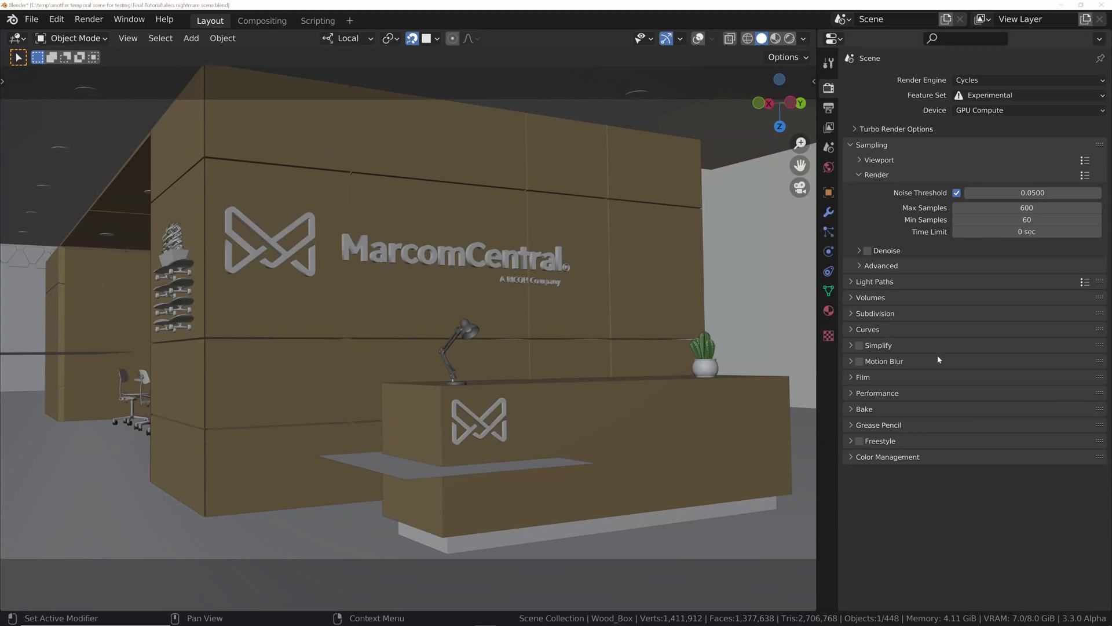
Check the denoiser choices, then expand Turbo Render Options, showing Ultra denoising and the High sample preset.
left_click(262, 22)
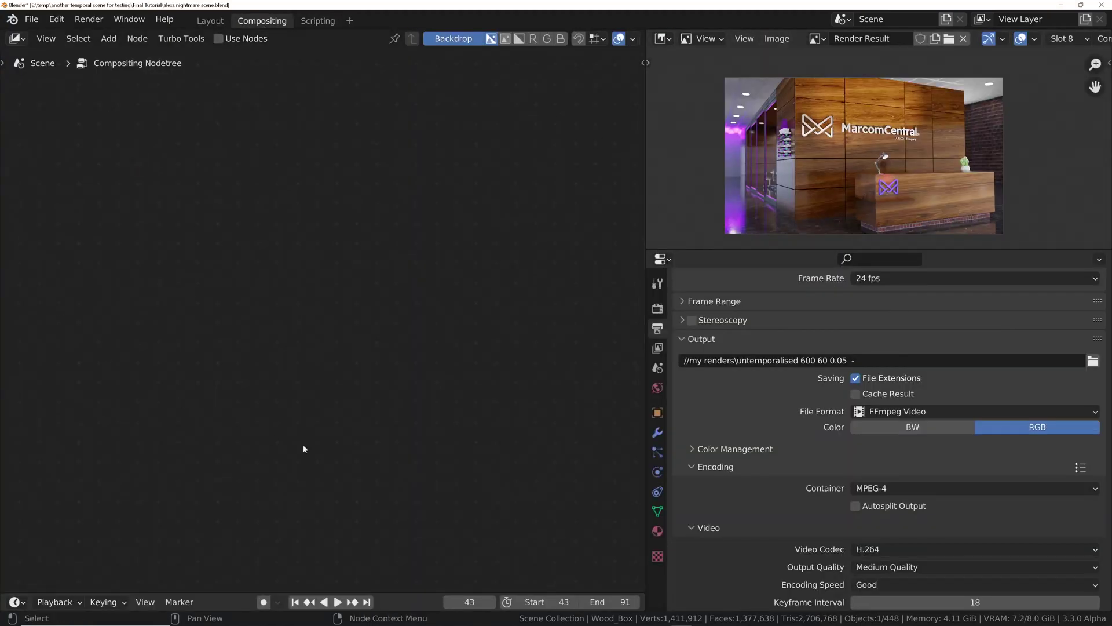
left_click(209, 21)
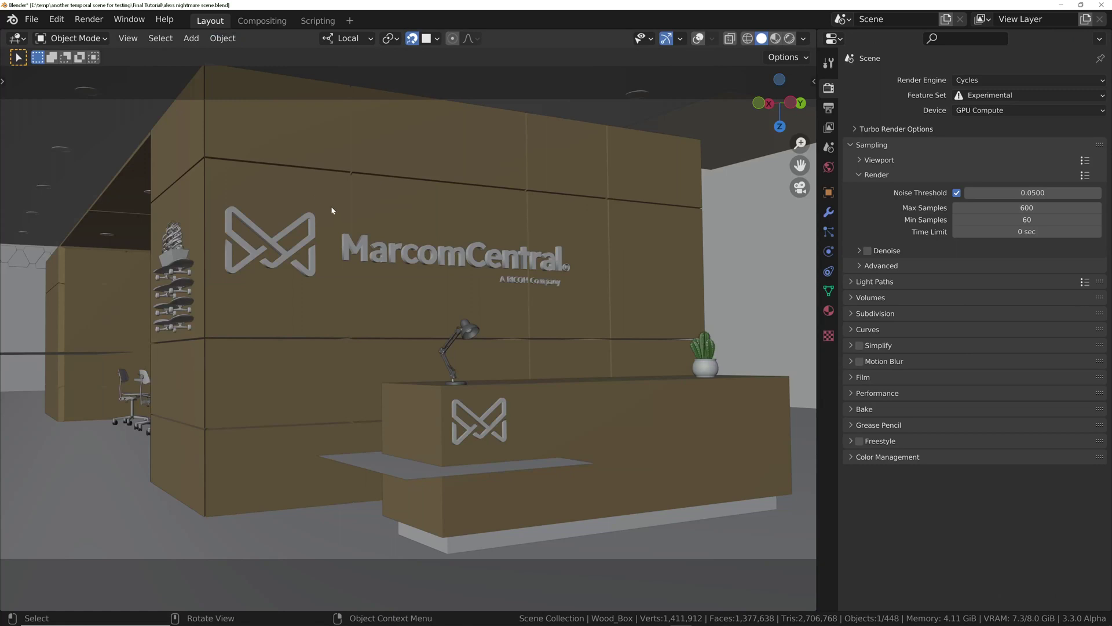
left_click(862, 250)
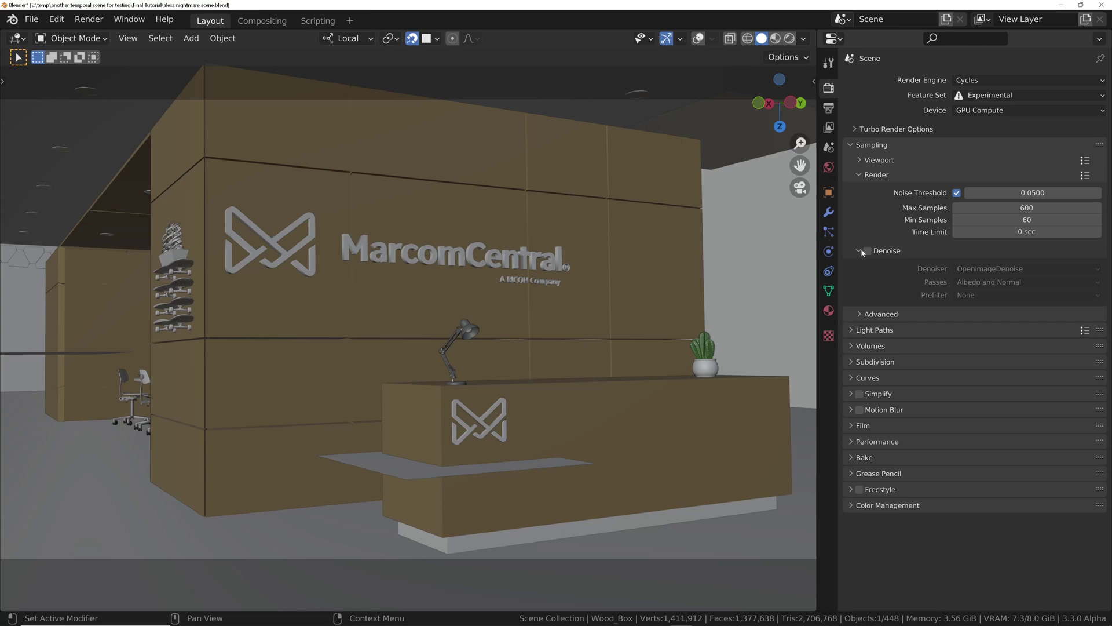
left_click(993, 270)
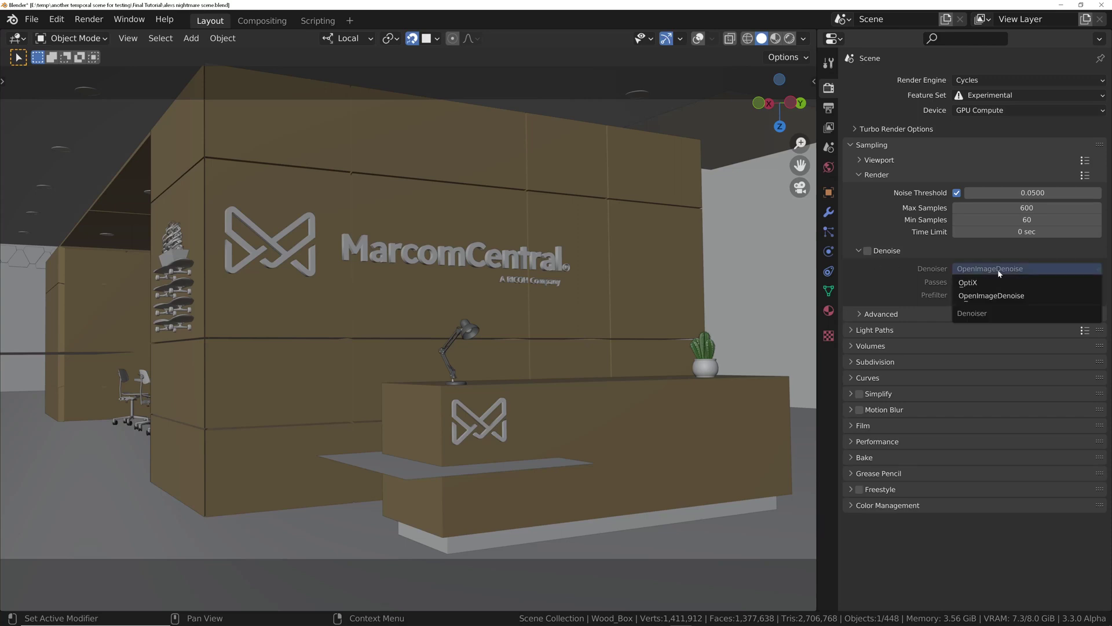
left_click(881, 250)
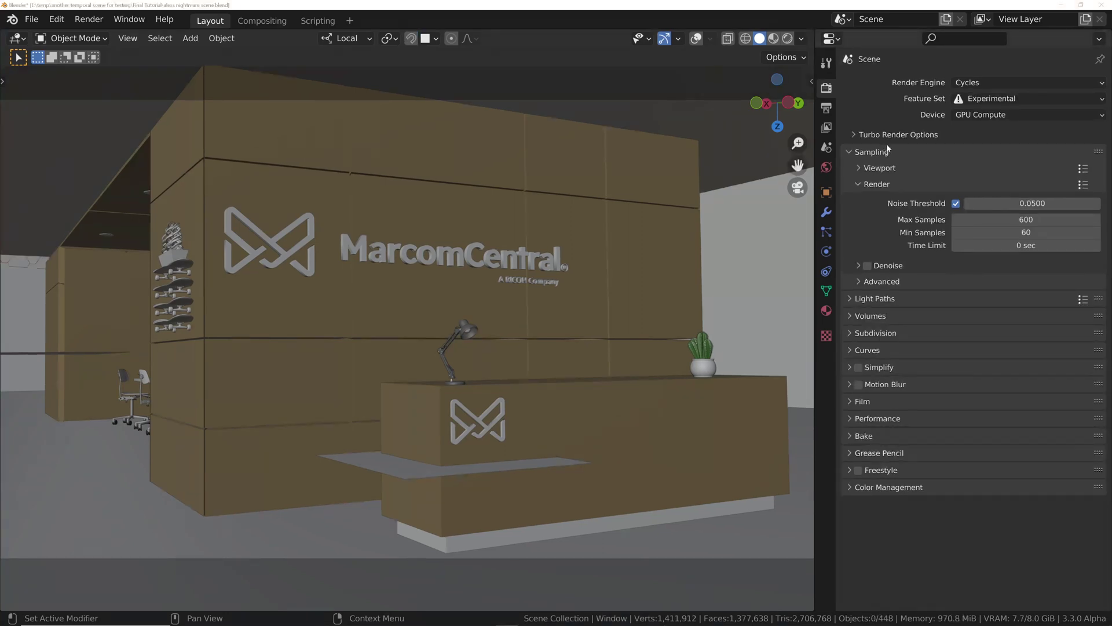
left_click(855, 135)
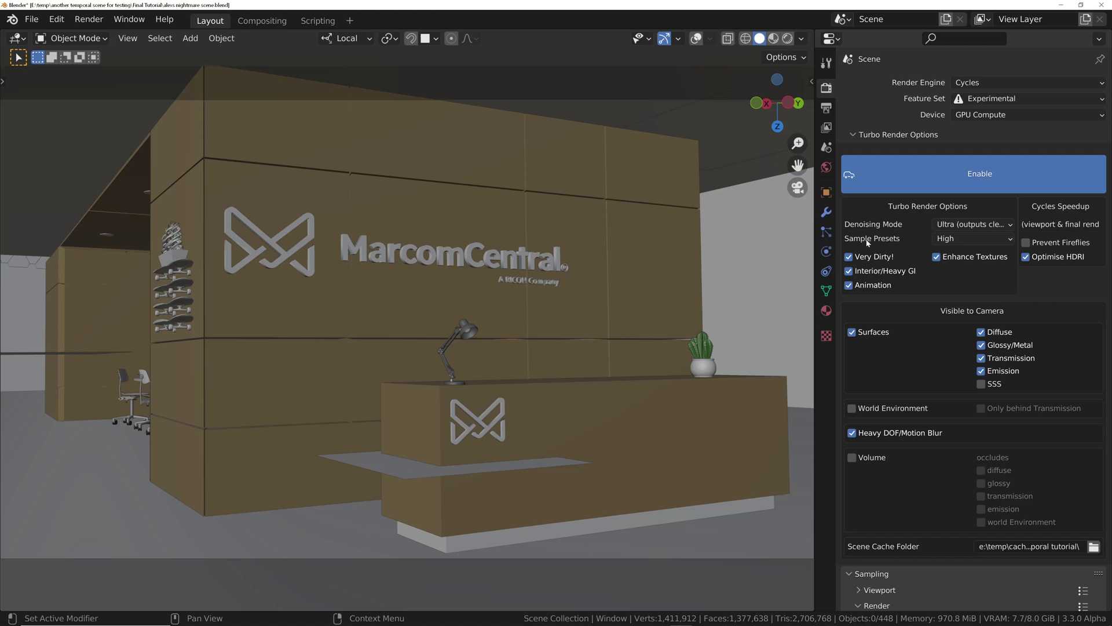
Confirm High as the Turbo Render sample preset and collapse the Turbo Render Options subpanel.
left_click(1001, 239)
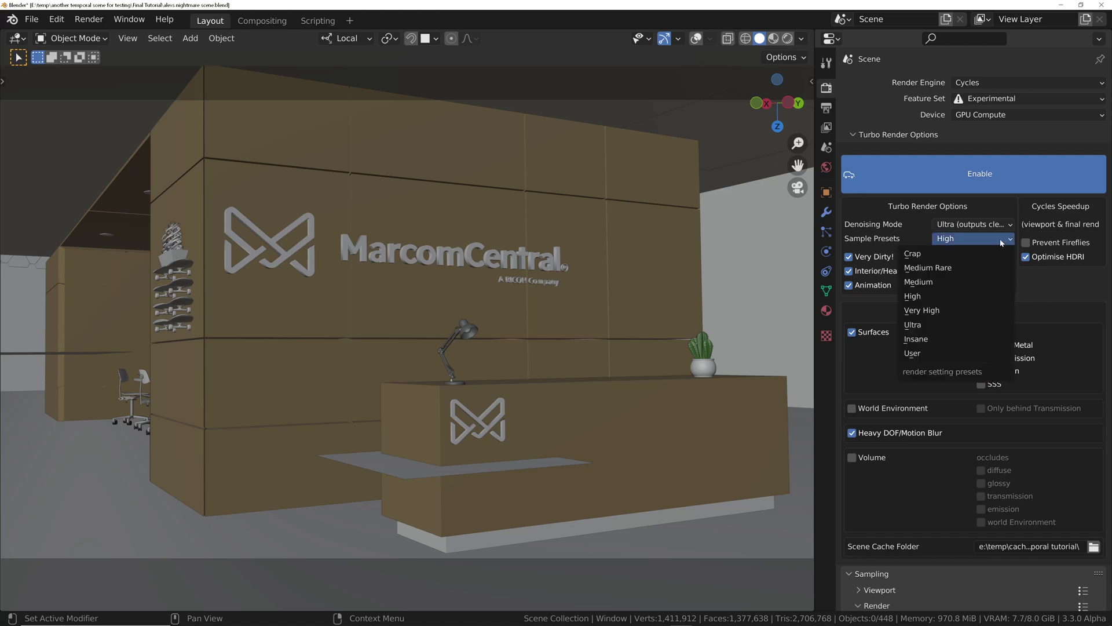
left_click(943, 296)
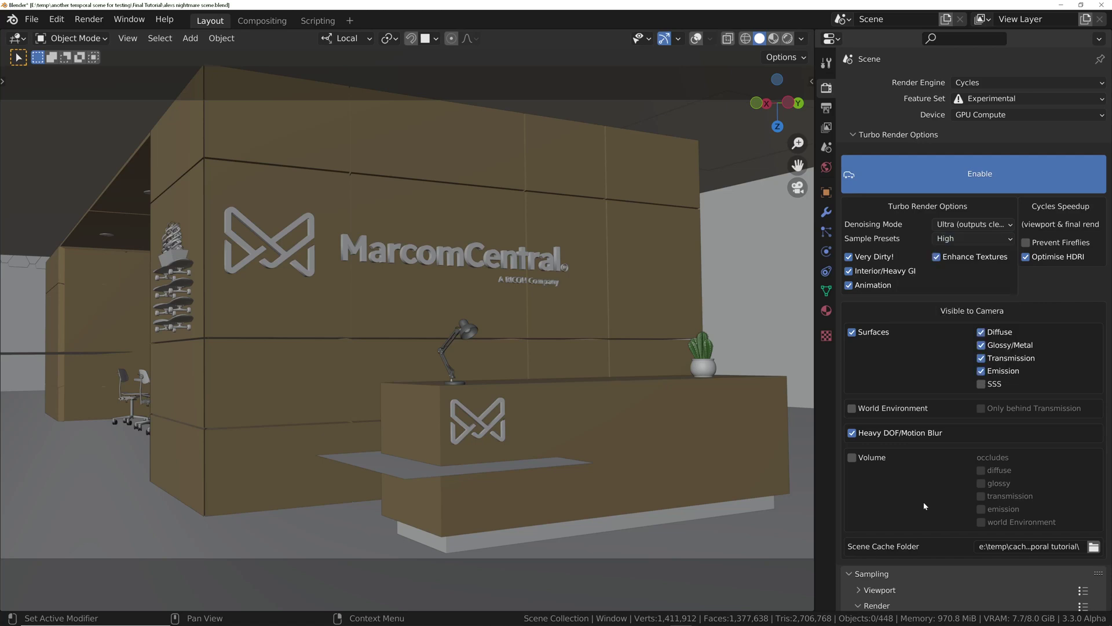
scroll(944, 290, "down", 10)
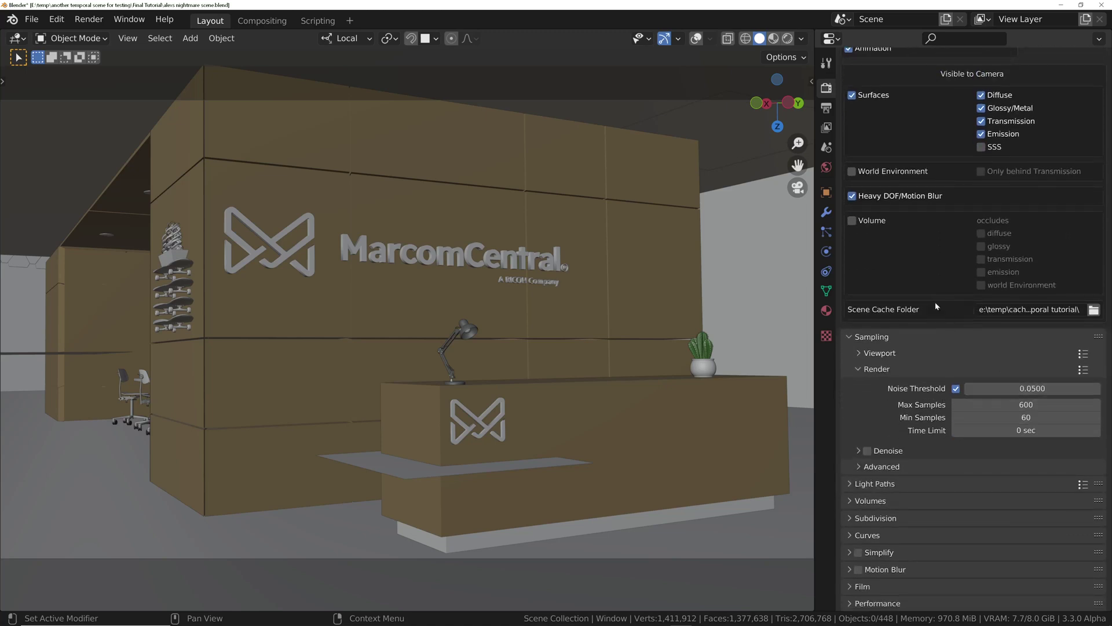
scroll(973, 347, "up", 10)
left_click(973, 238)
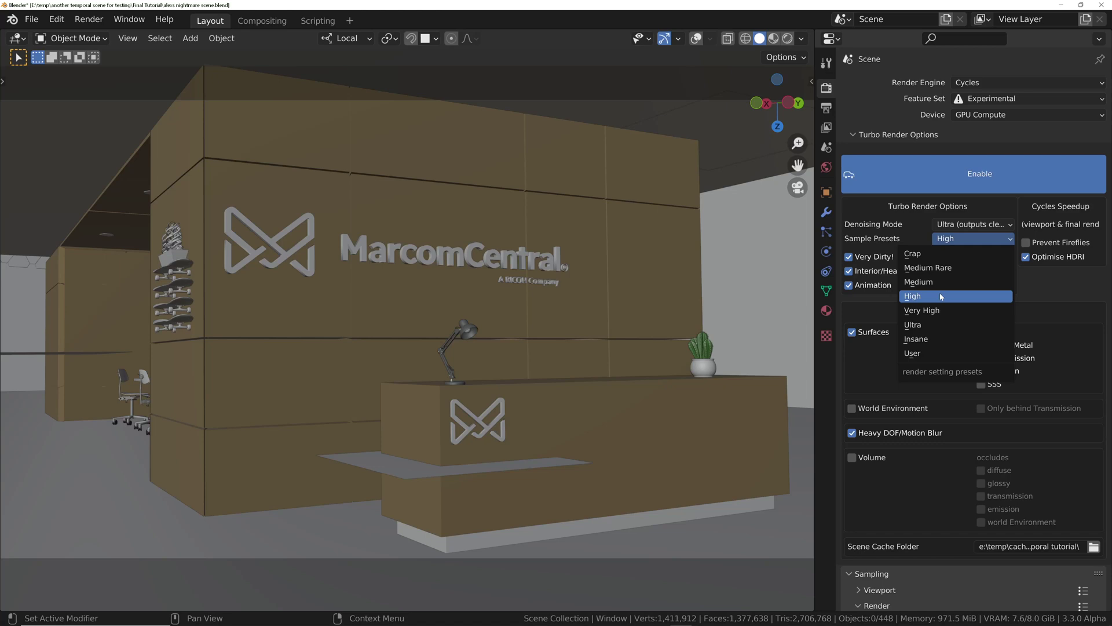
left_click(850, 134)
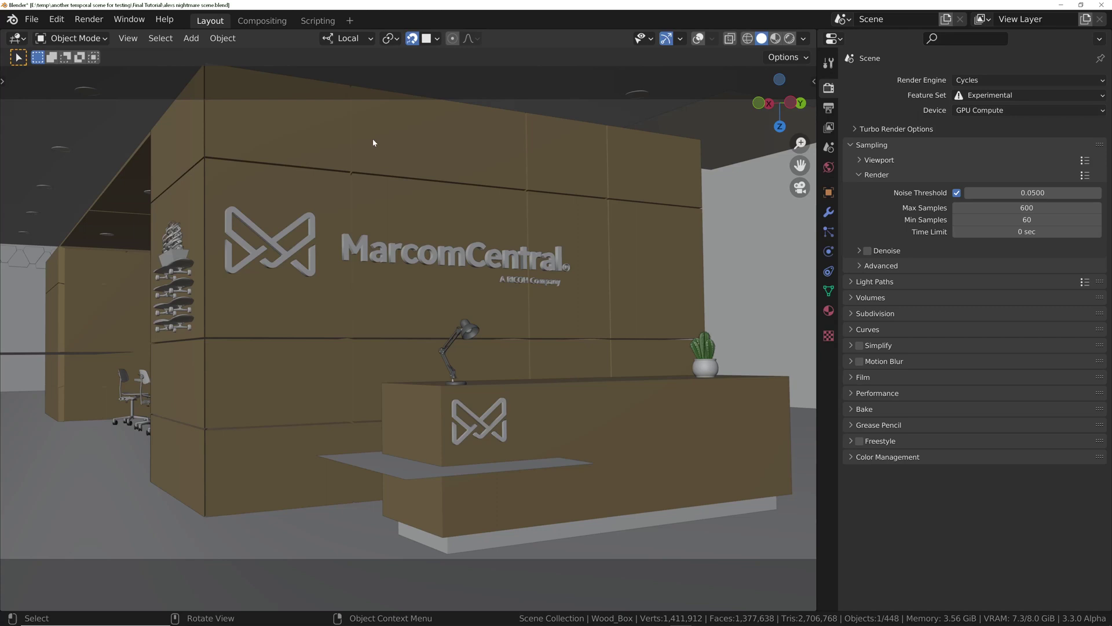
Launch a Turbo Tools animation render from the Render menu.
left_click(87, 21)
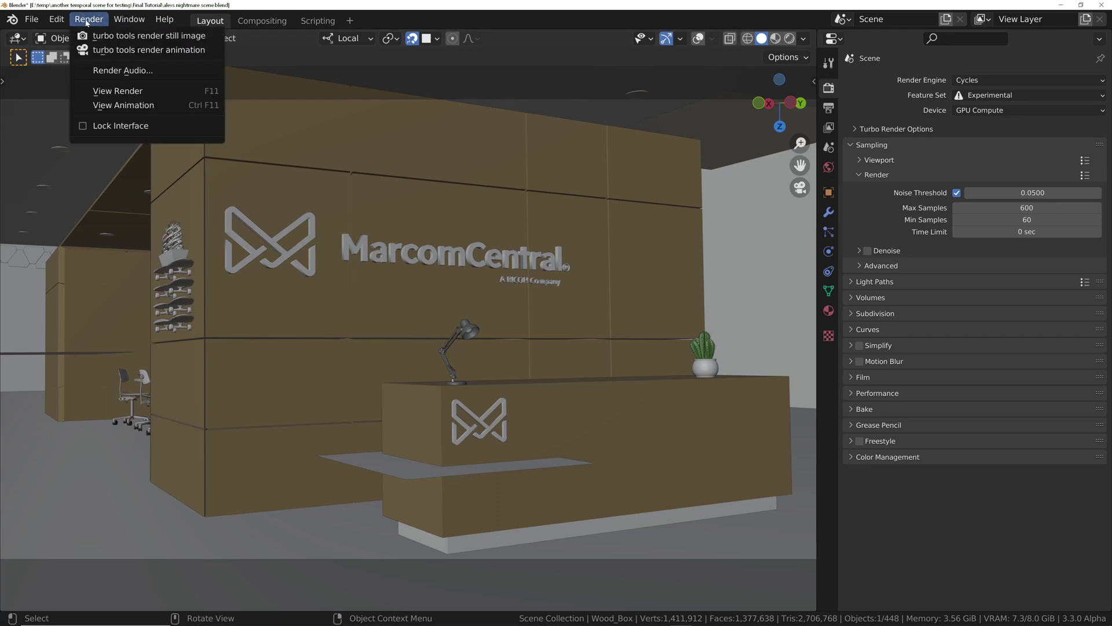
left_click(164, 51)
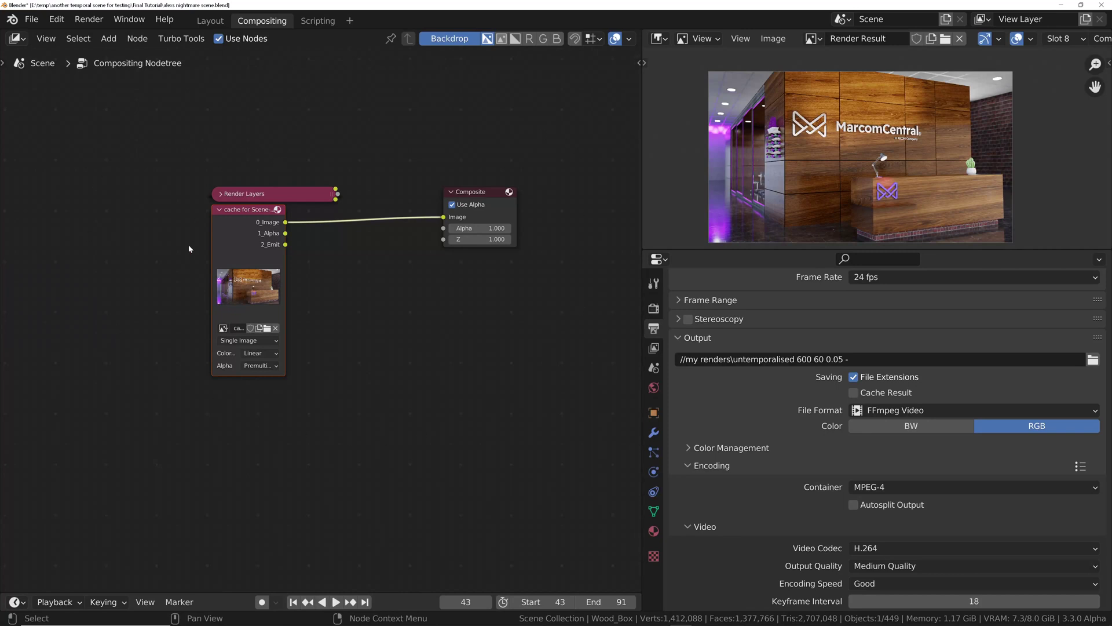
Replace 'untemporalised' with 'TEMPORALISED' in the Turbo output path, then publish the flicker-free animation.
key("n")
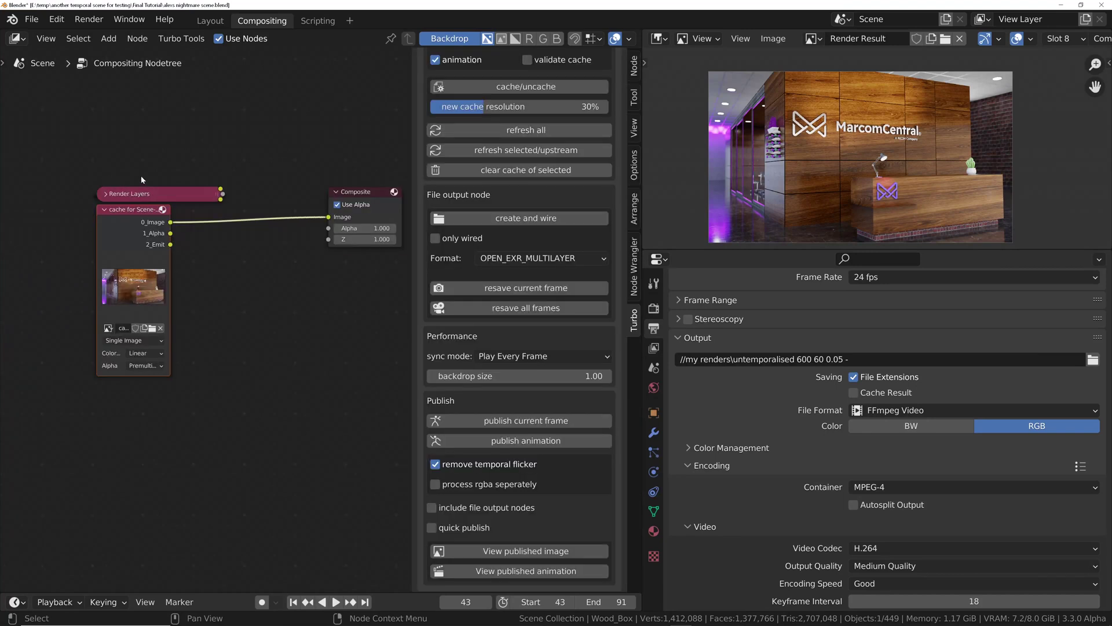
scroll(523, 168, "up", 4)
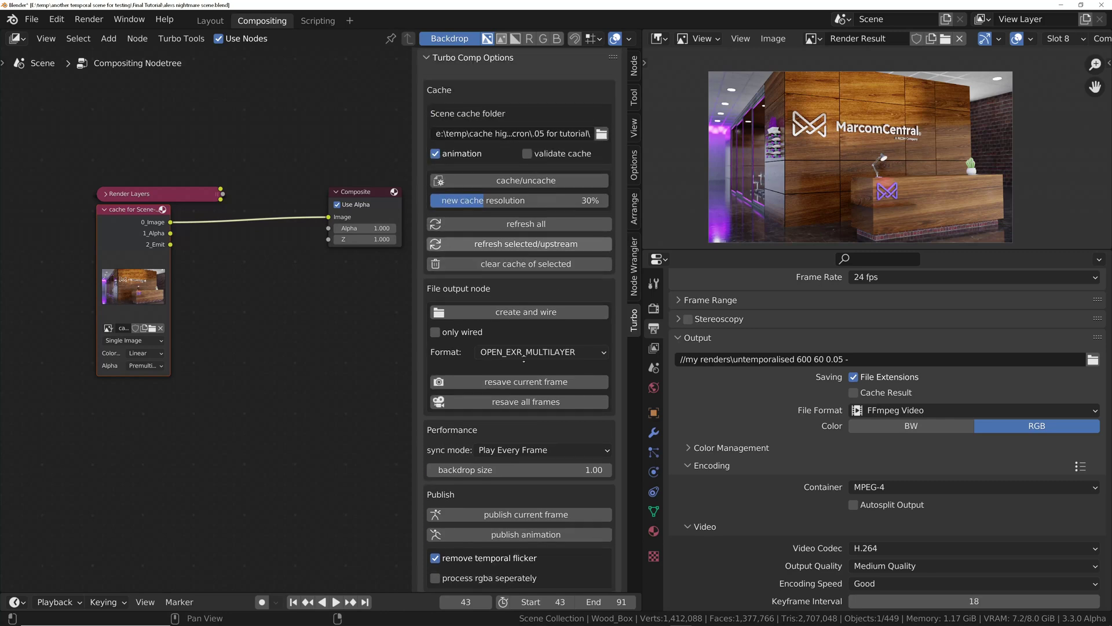
scroll(502, 359, "down", 4)
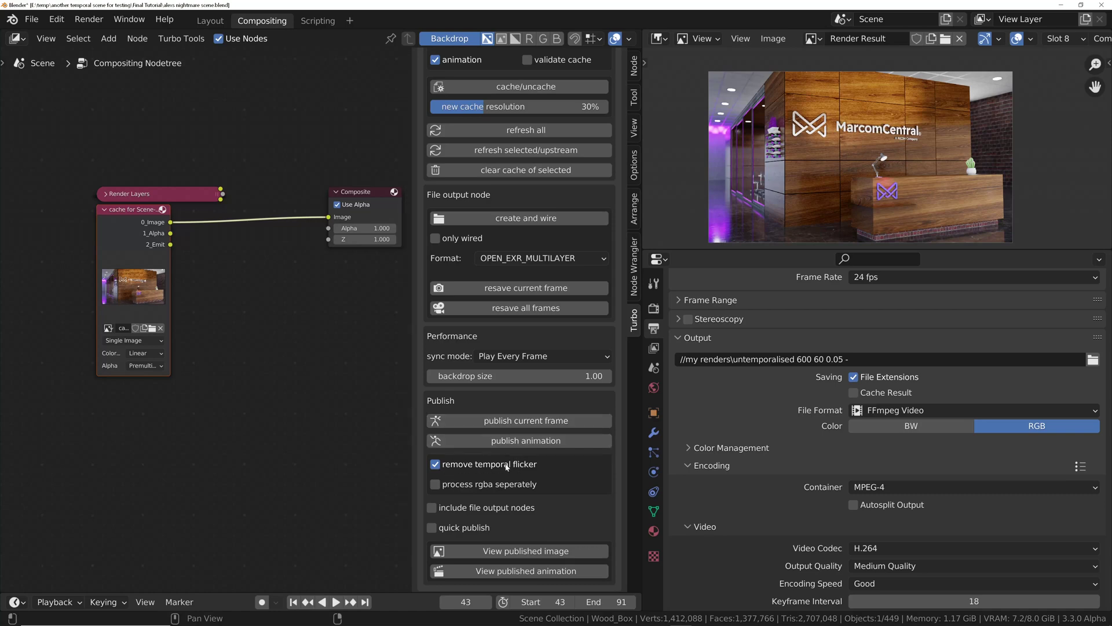
left_click(846, 359)
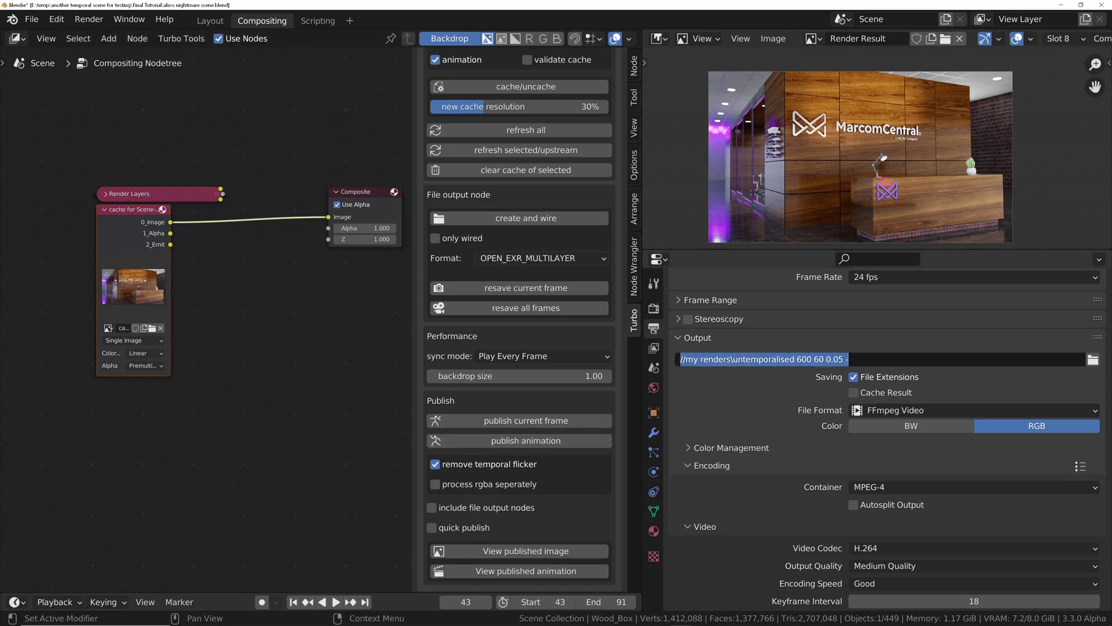
left_click(845, 359)
type("TEMPORALISED")
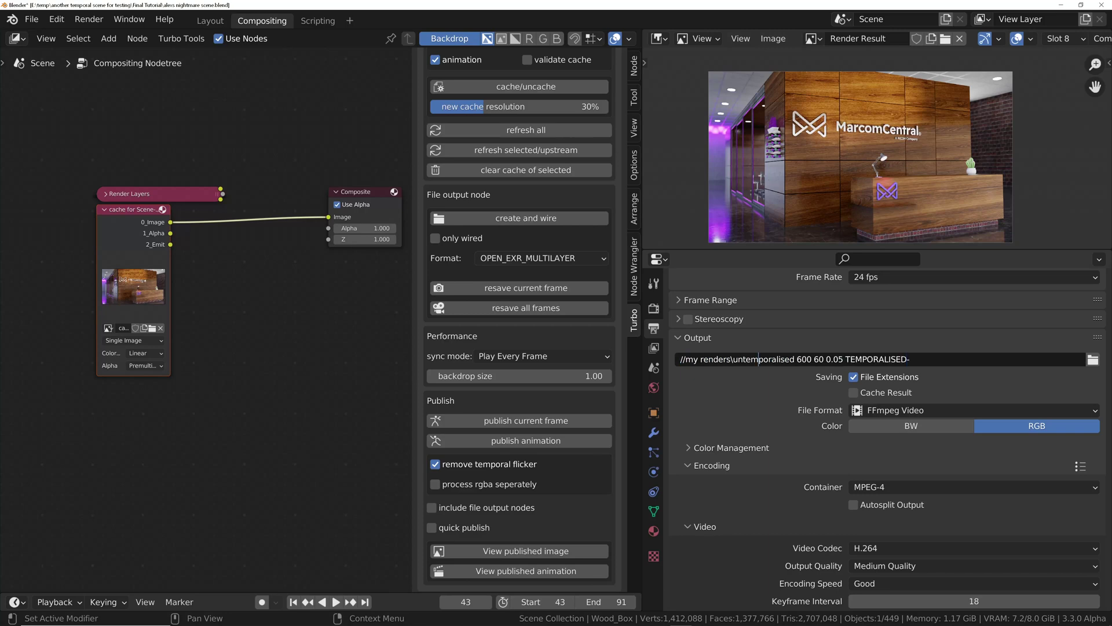
double_click(759, 359)
key("BackSpace")
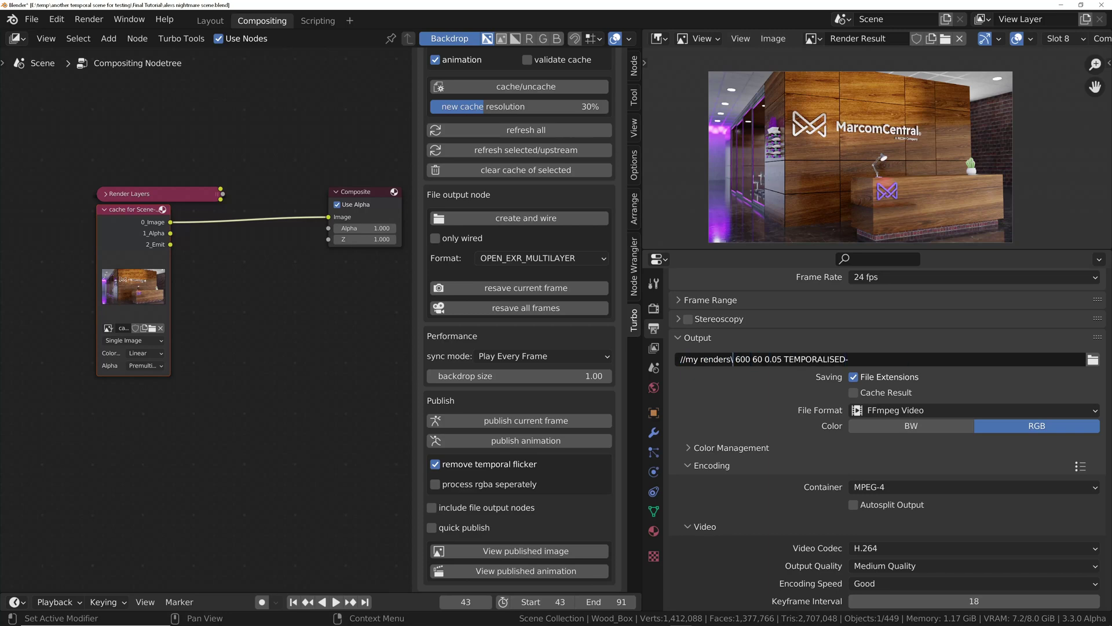
key("Return")
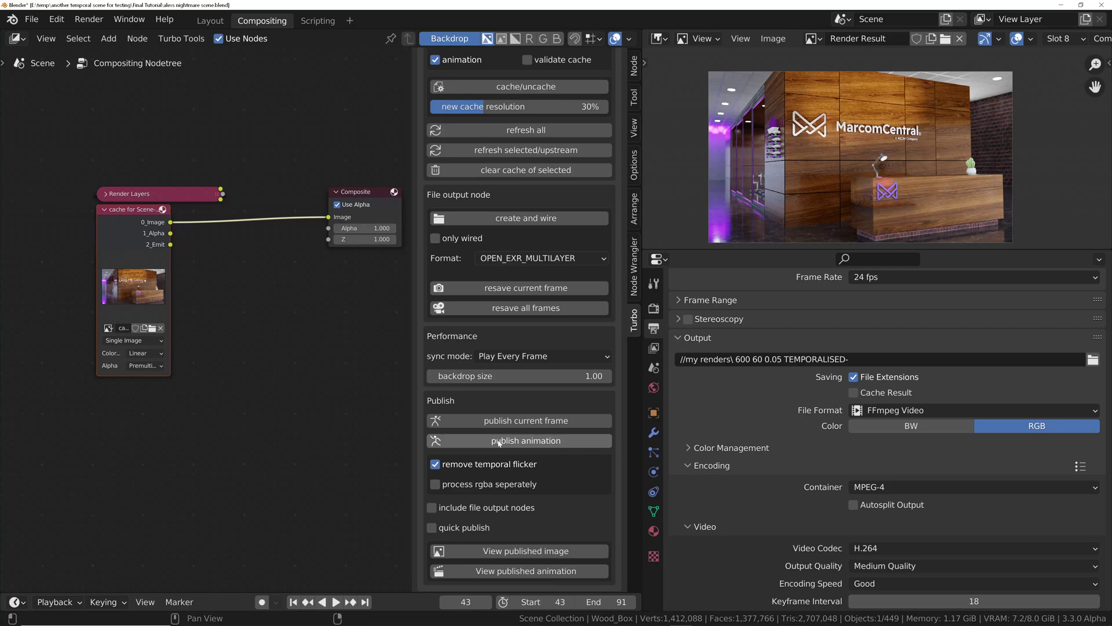
left_click(522, 442)
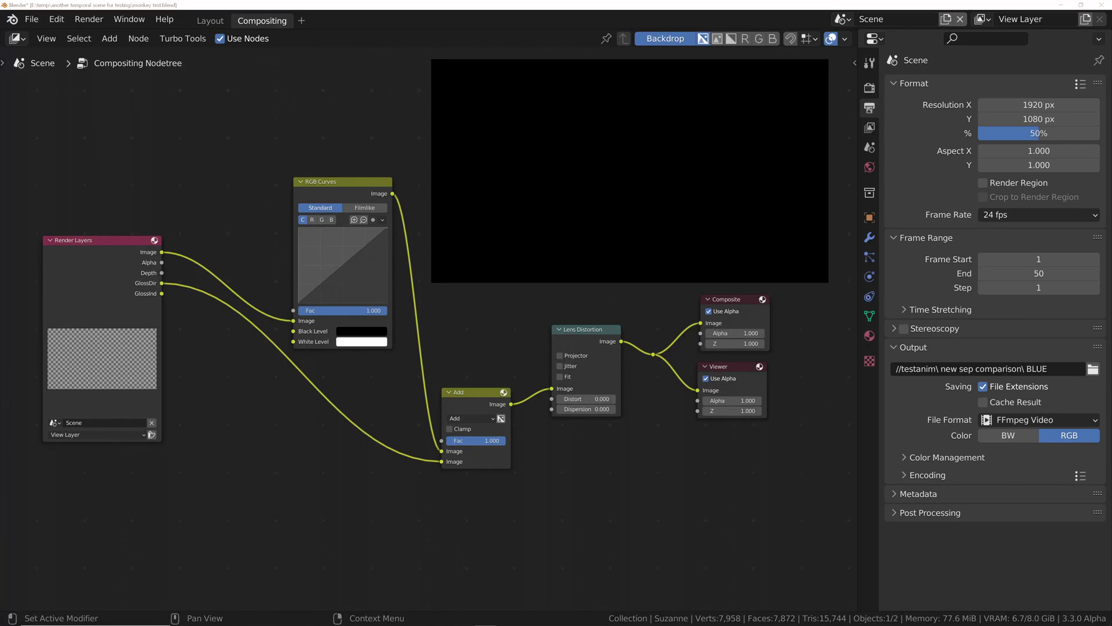
left_click(92, 22)
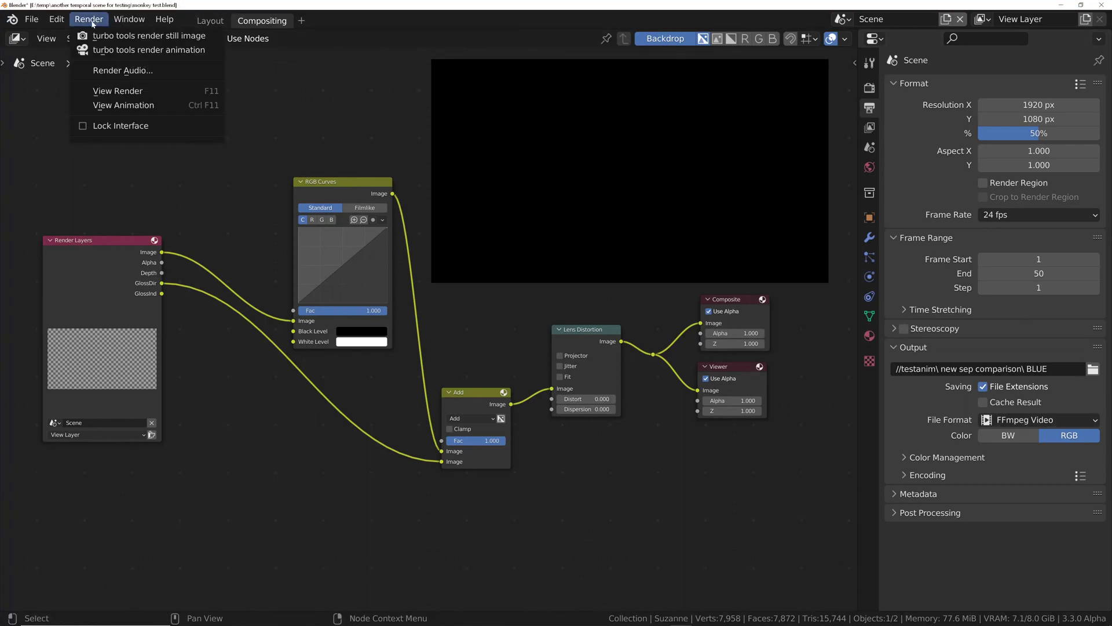
left_click(168, 35)
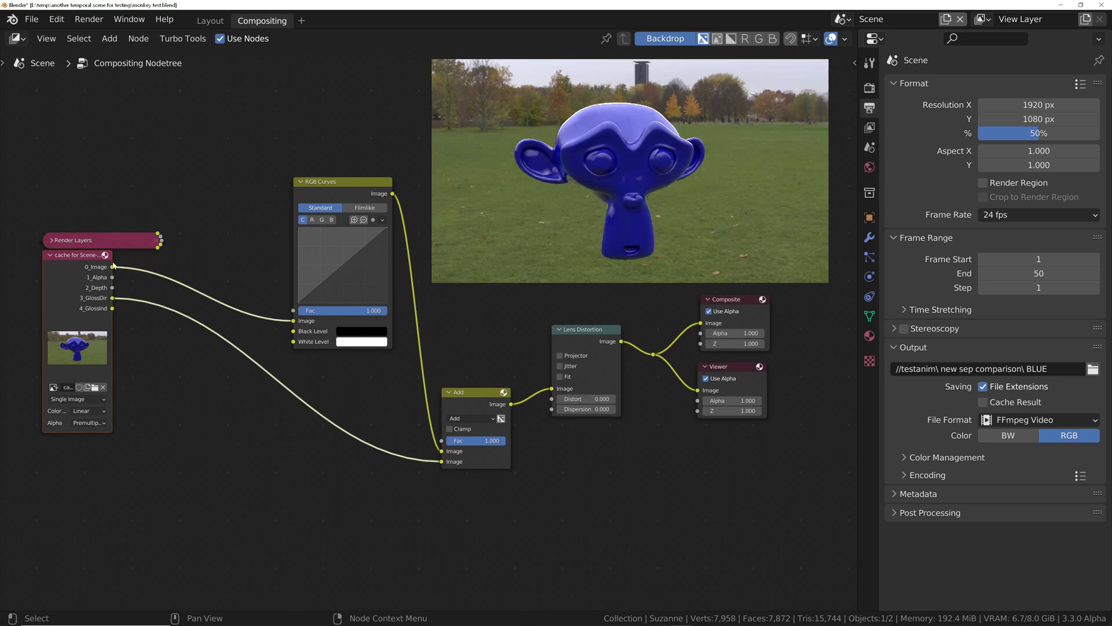
scroll(53, 272, "up", 2)
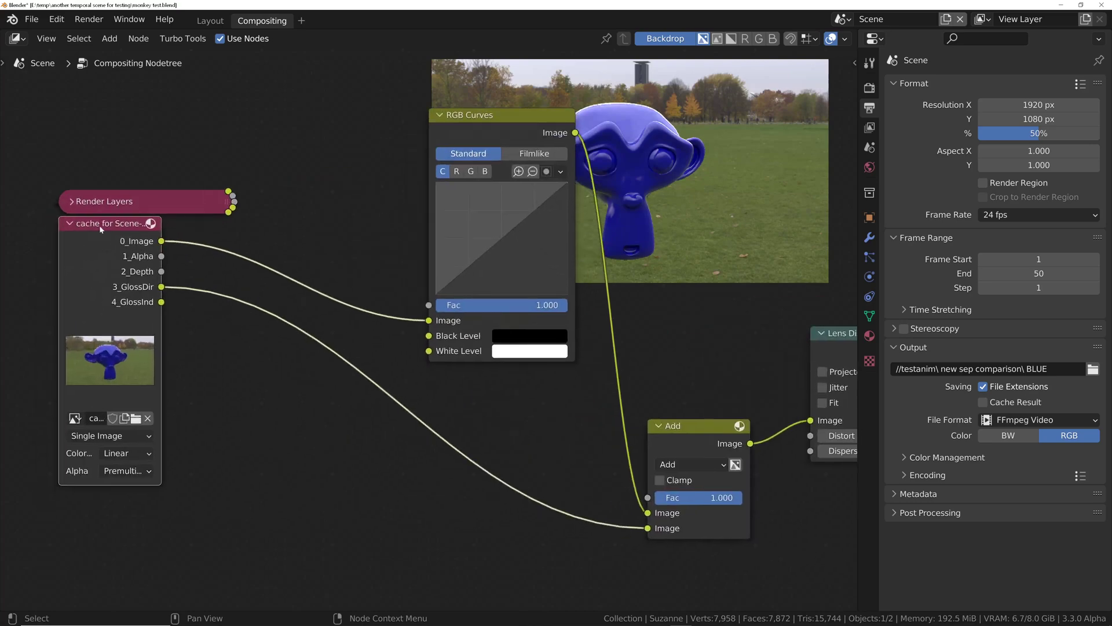
mouse_move(100, 229)
left_mouse_down()
mouse_move(170, 294)
mouse_move(115, 320)
mouse_move(102, 234)
left_mouse_up()
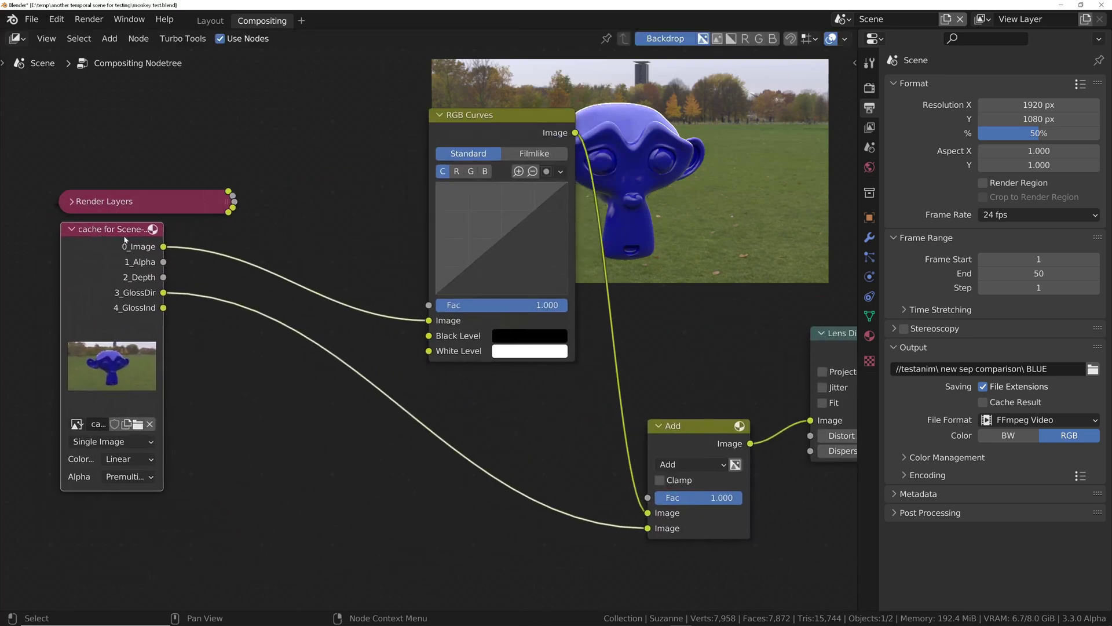
scroll(202, 264, "down", 2)
key("n")
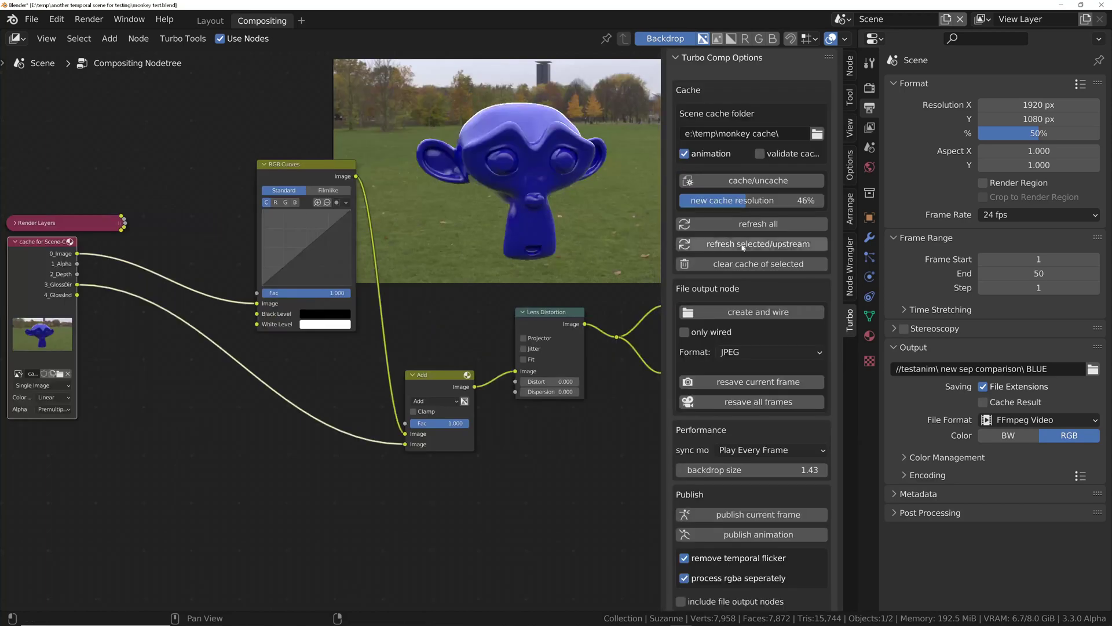
scroll(750, 289, "down", 3)
scroll(750, 129, "up", 3)
scroll(751, 129, "up", 2)
scroll(753, 137, "down", 3)
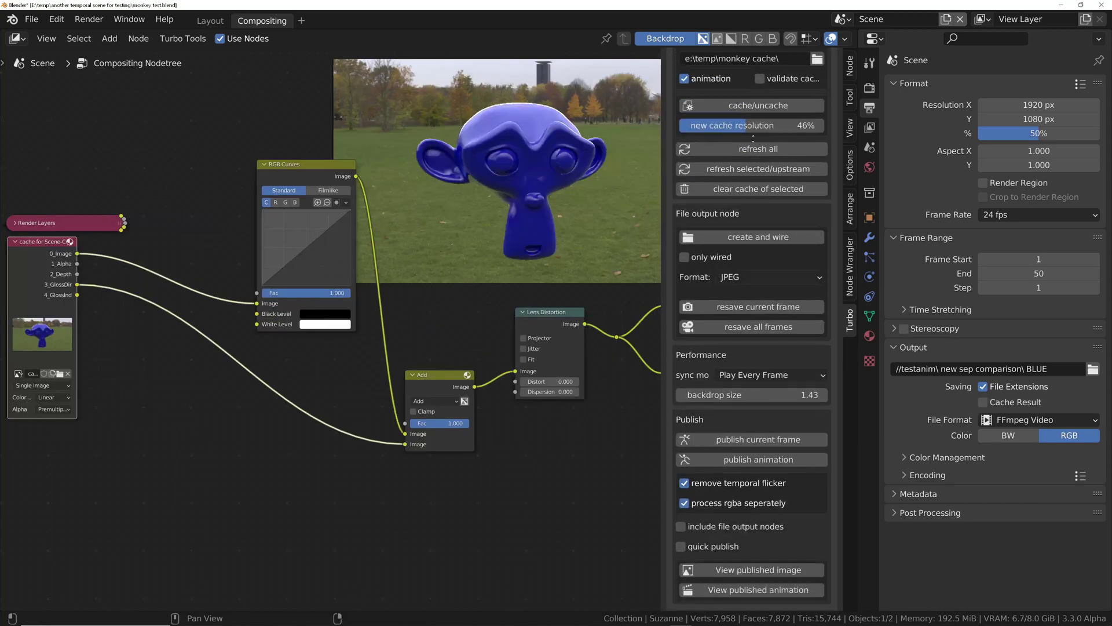
scroll(755, 126, "up", 1)
scroll(754, 125, "down", 3)
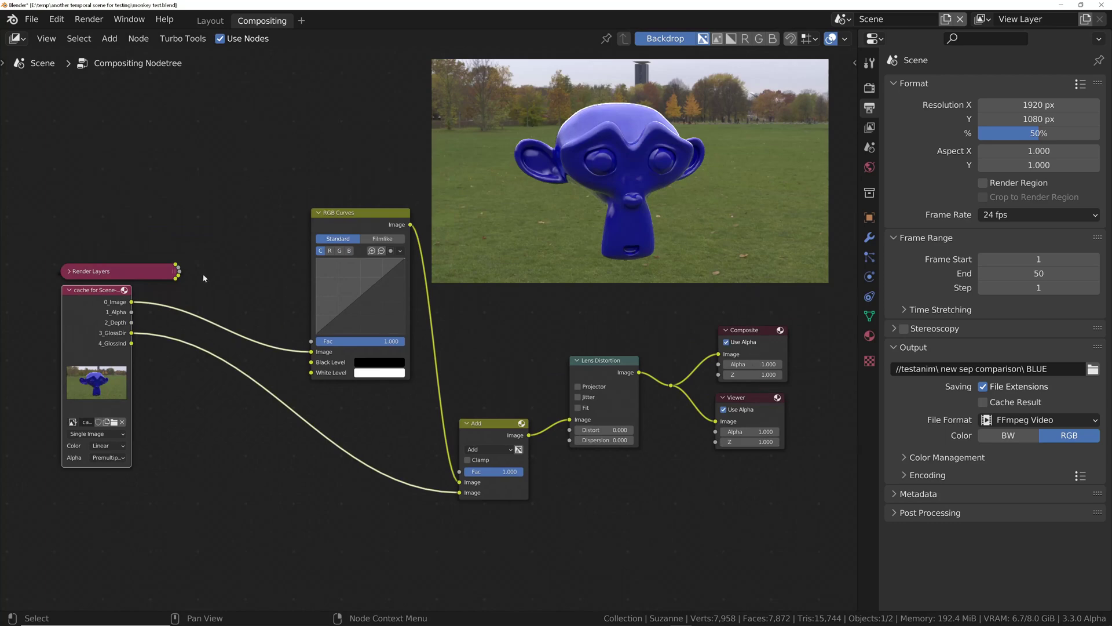
left_click(96, 272)
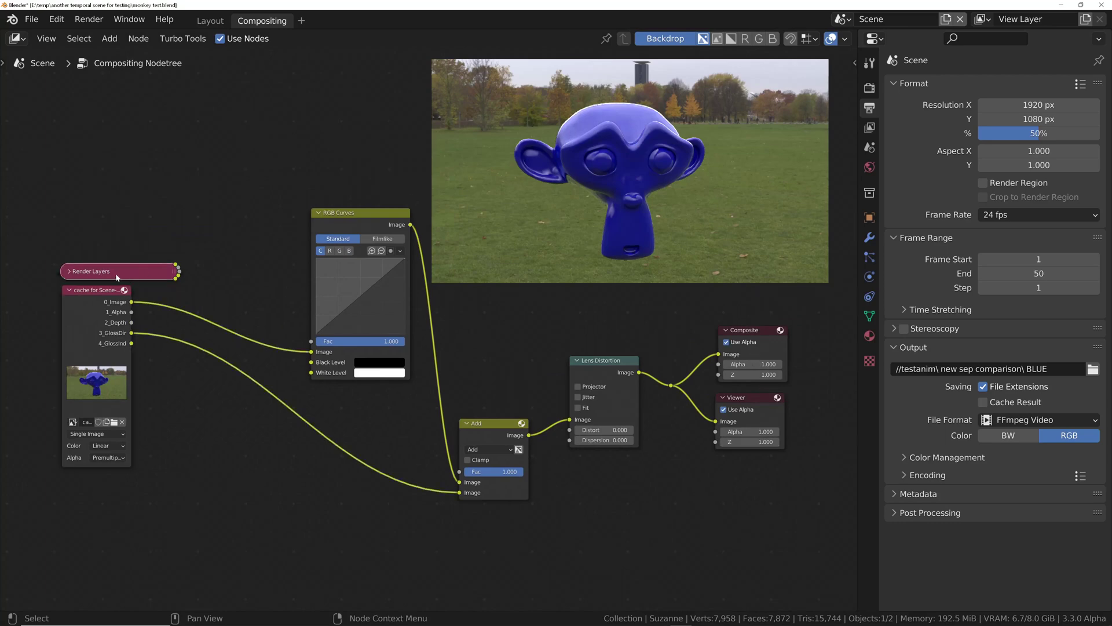
In the Turbo sidebar, uncache the render to show the noisy raw output.
key("n")
key("Home")
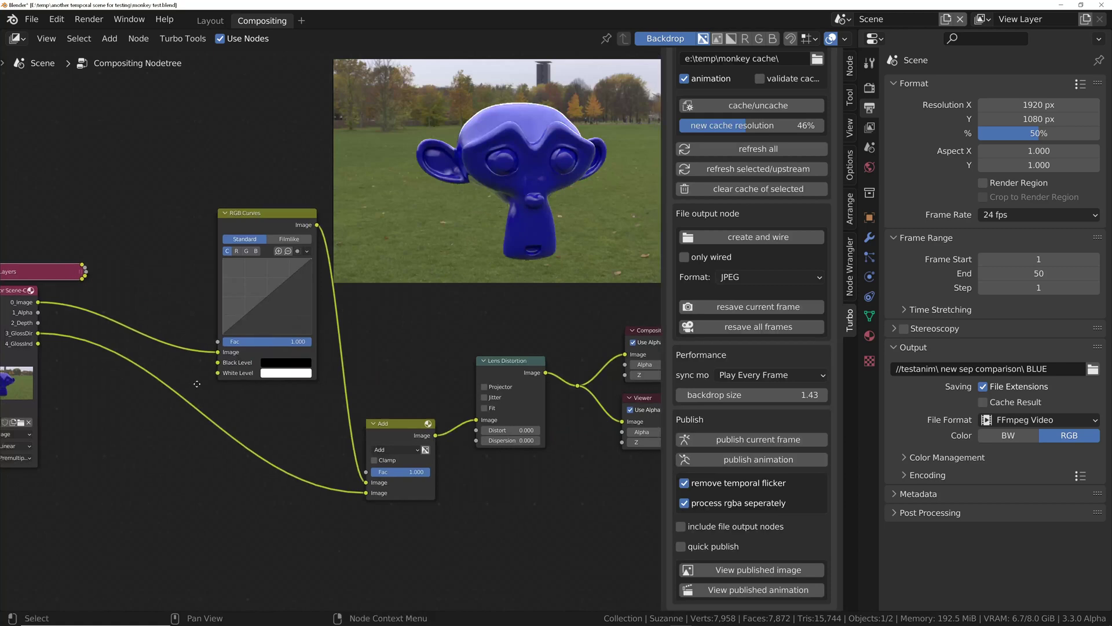
left_click(765, 114)
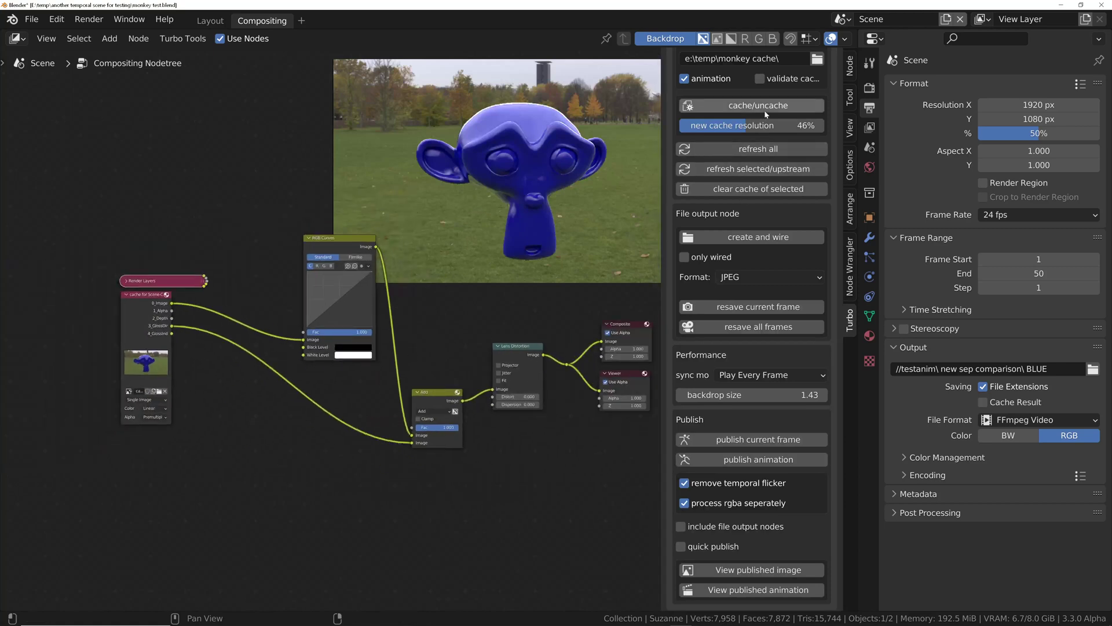
Expand and reposition the Render Layers node, then cache its output again.
left_click(126, 281)
key("g")
left_click(314, 359)
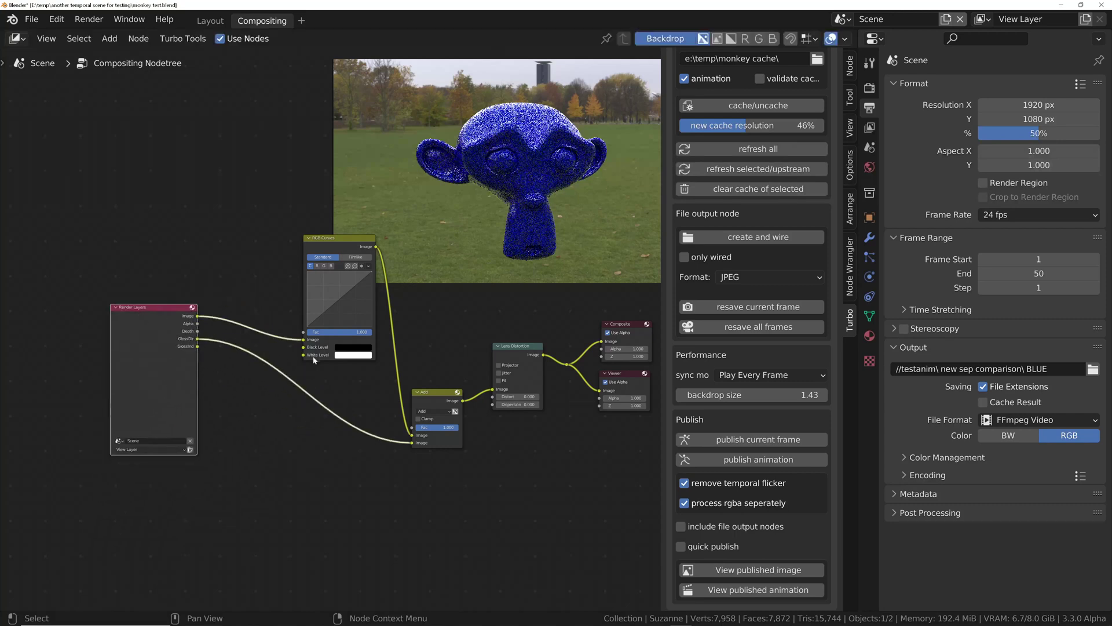
scroll(366, 383, "up", 1, "shift")
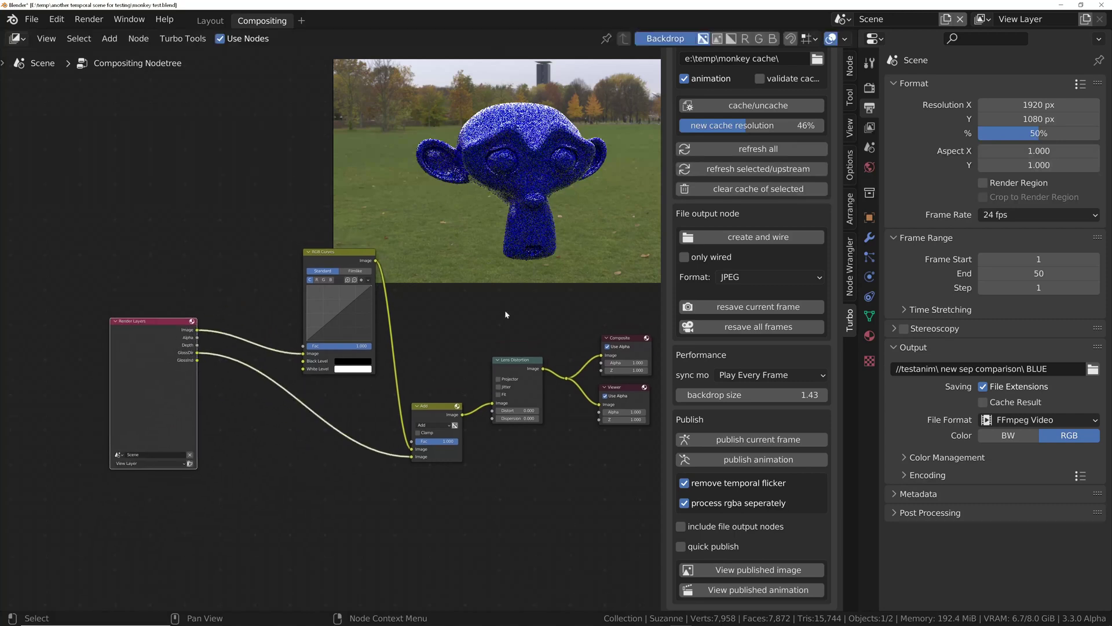
left_click(781, 151)
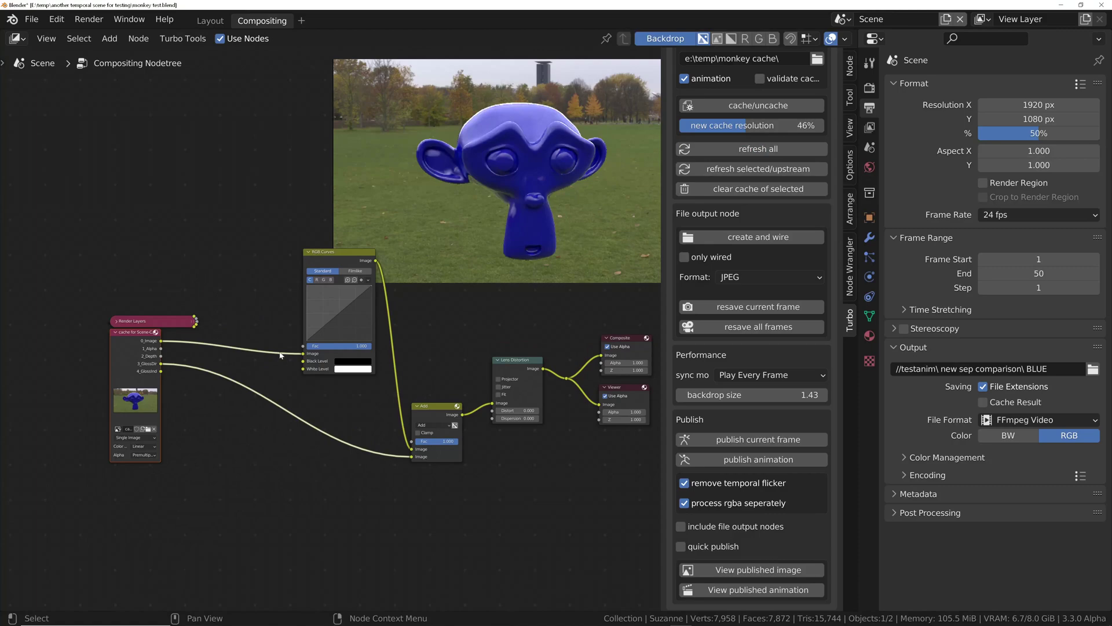
scroll(120, 393, "up", 2)
scroll(175, 421, "down", 2)
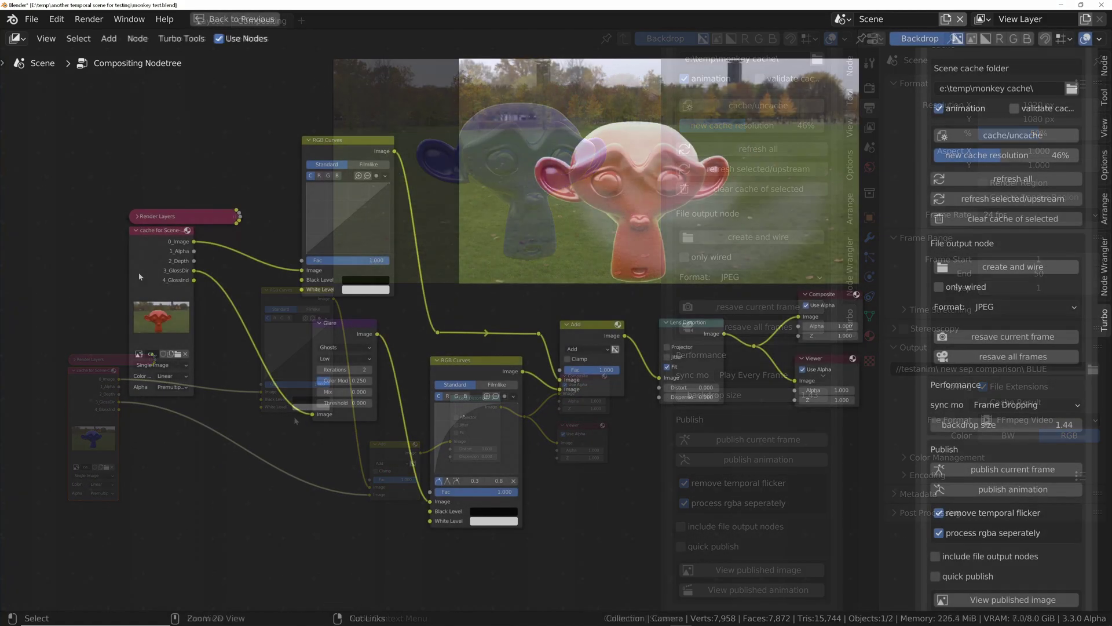
scroll(140, 276, "up", 4)
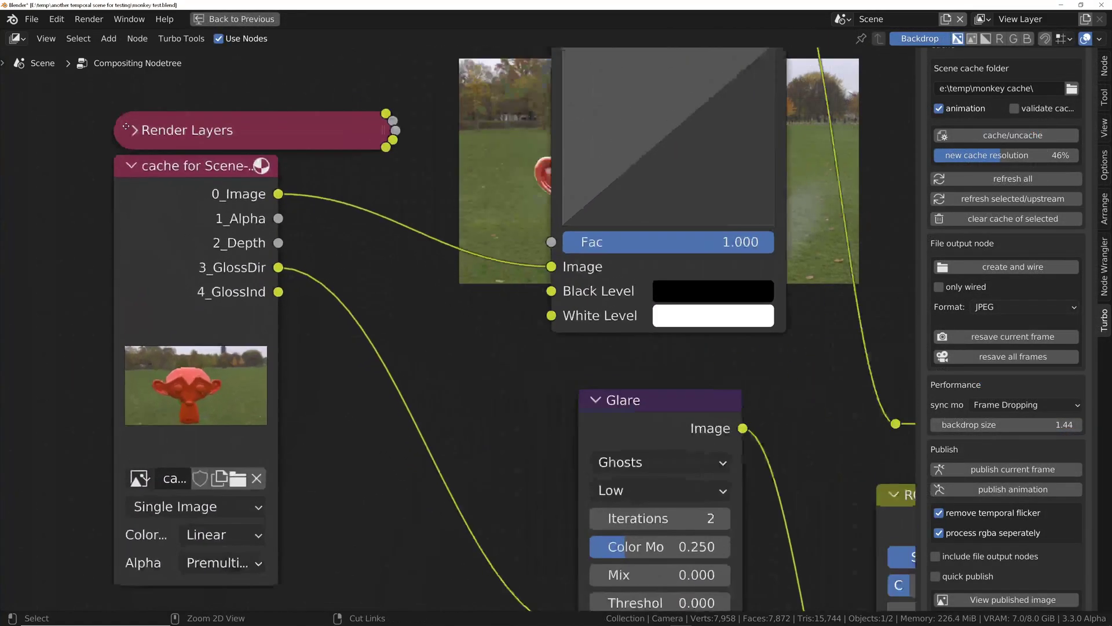
Bring the Composite and Viewer nodes into view and publish the animation with flicker removal.
scroll(310, 284, "down", 4)
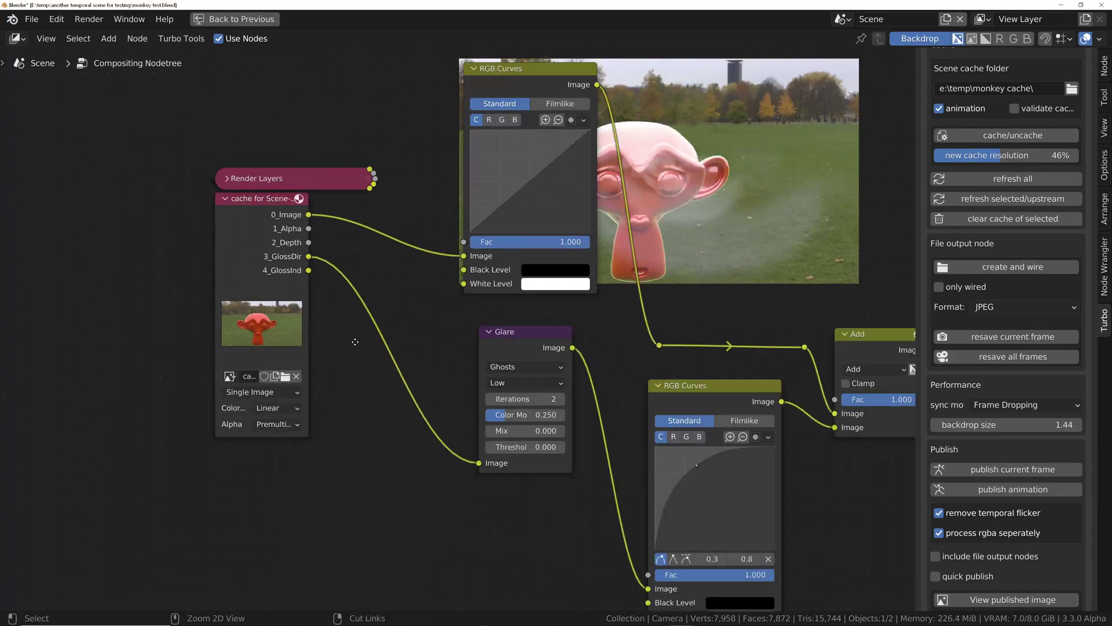
middle_click_drag(346, 265, 206, 282)
left_click(985, 490)
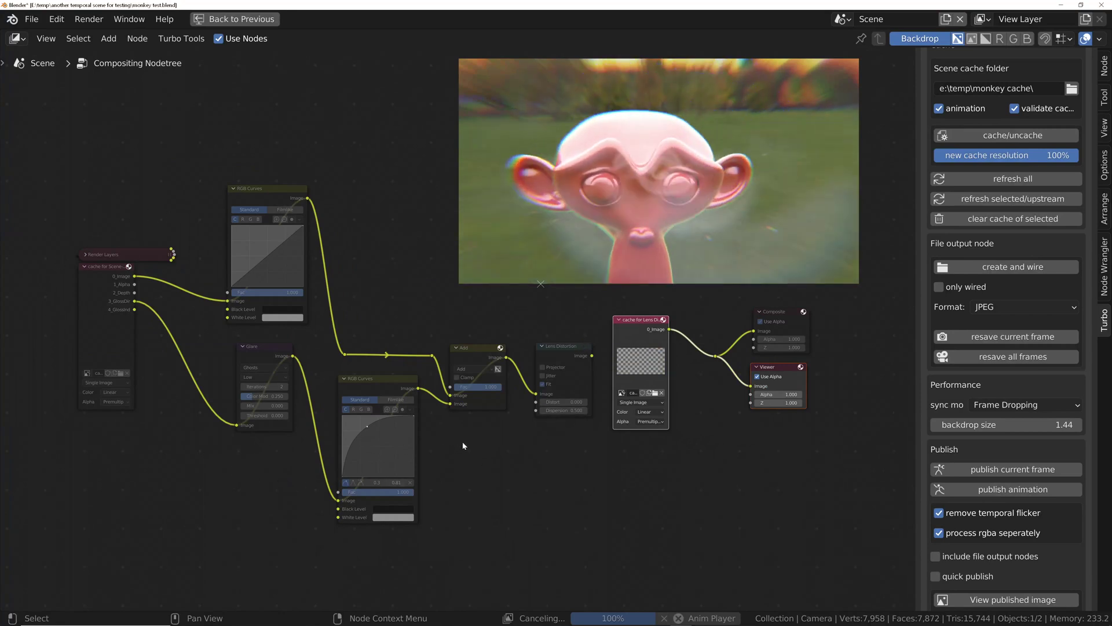
Tick quick publish in the Turbo panel and publish the animation again.
scroll(637, 327, "up", 1)
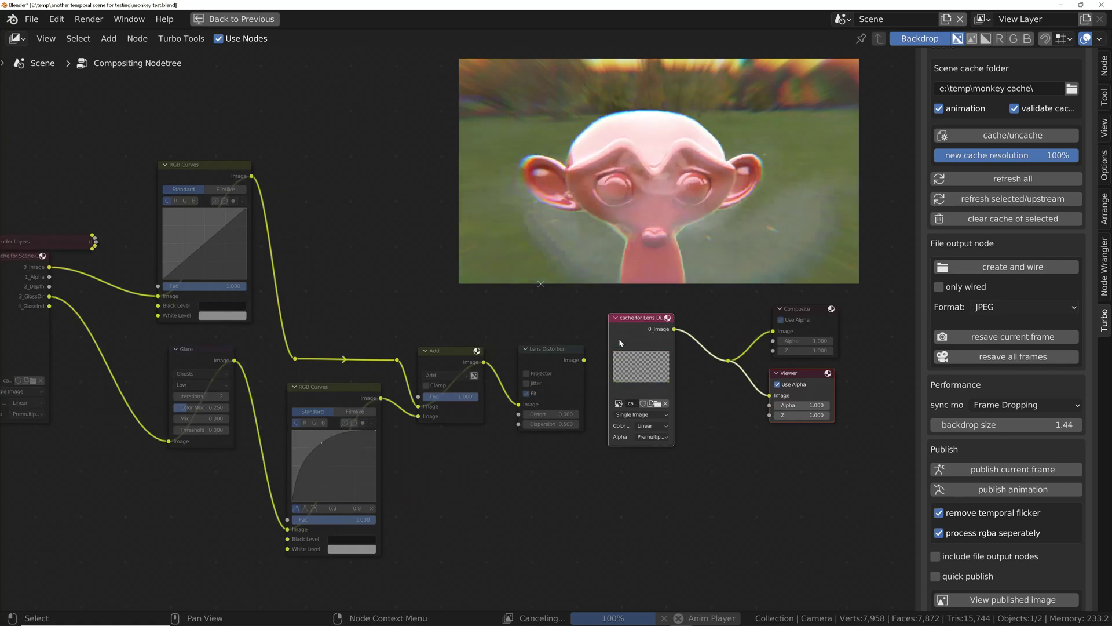
scroll(632, 332, "down", 1)
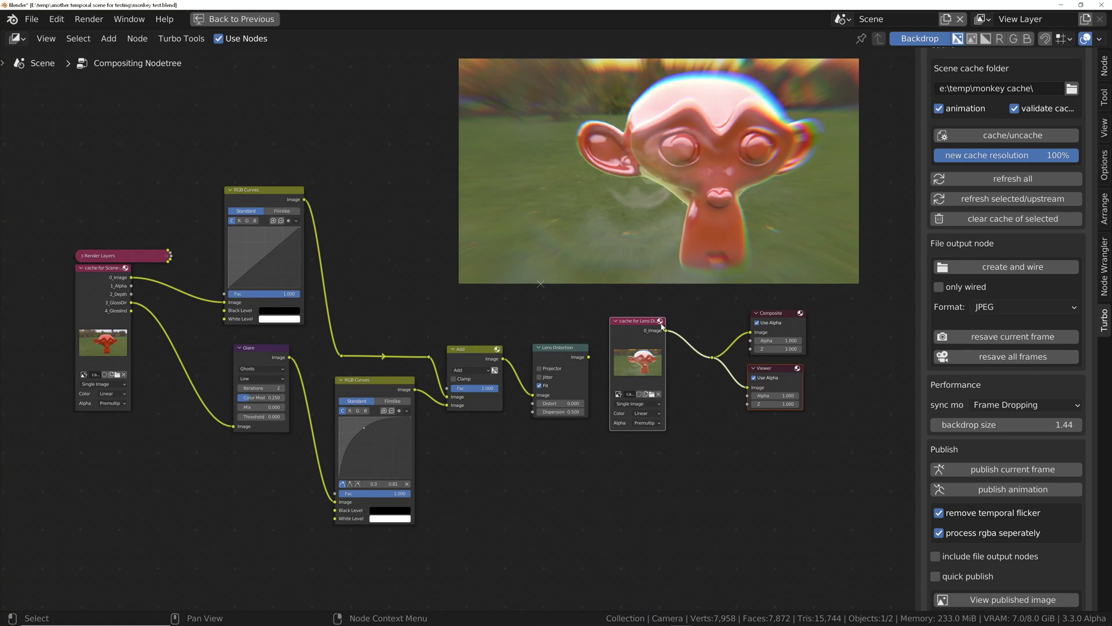
scroll(939, 490, "down", 1)
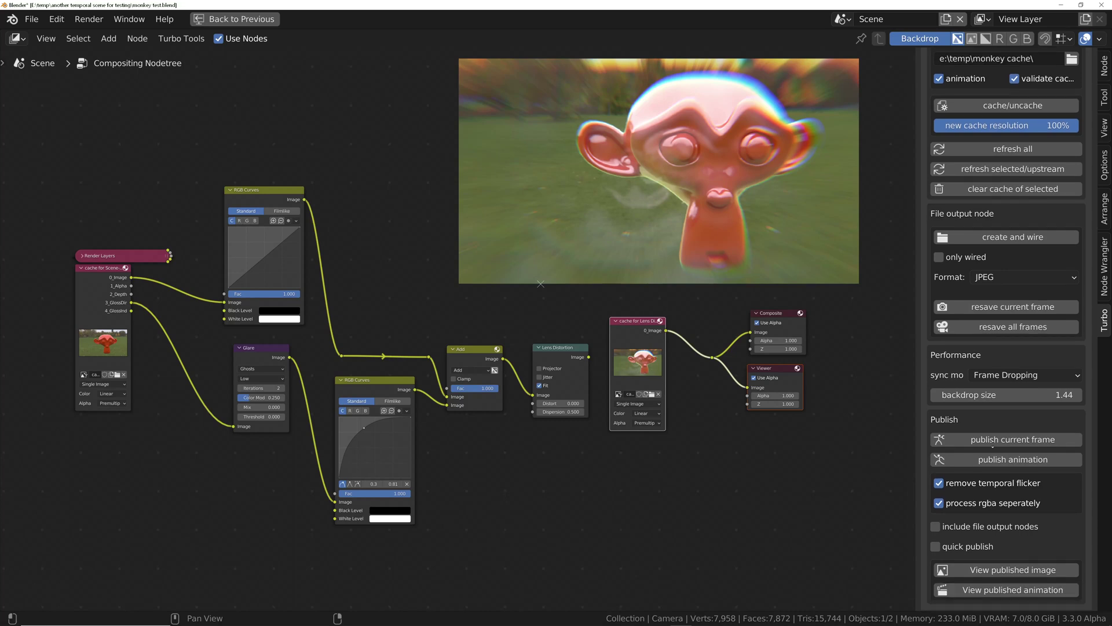
left_click(937, 548)
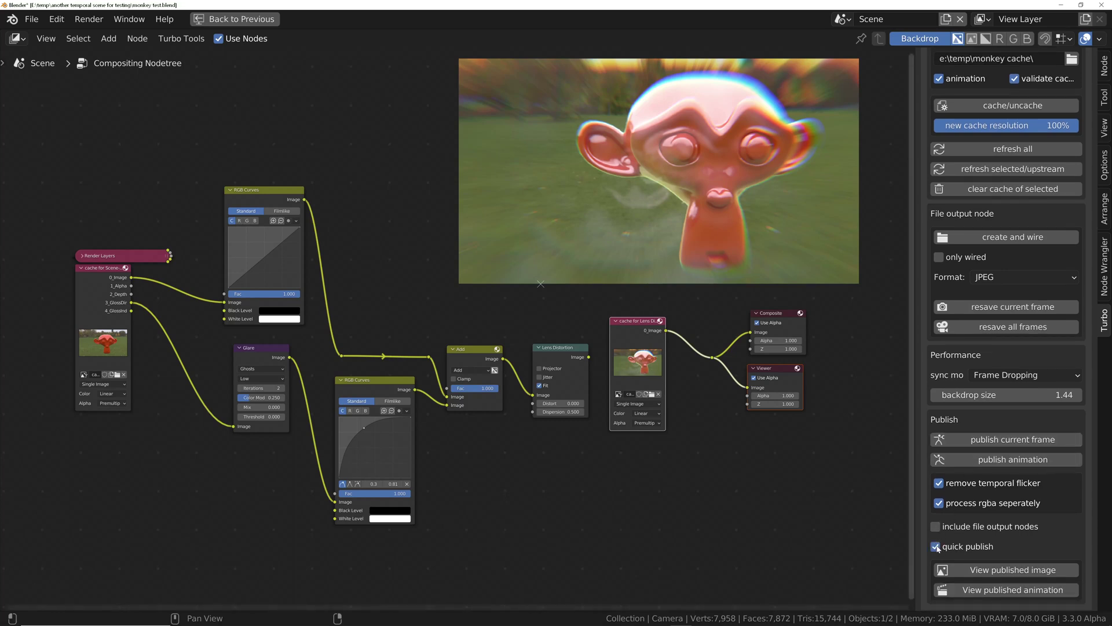
left_click(1021, 460)
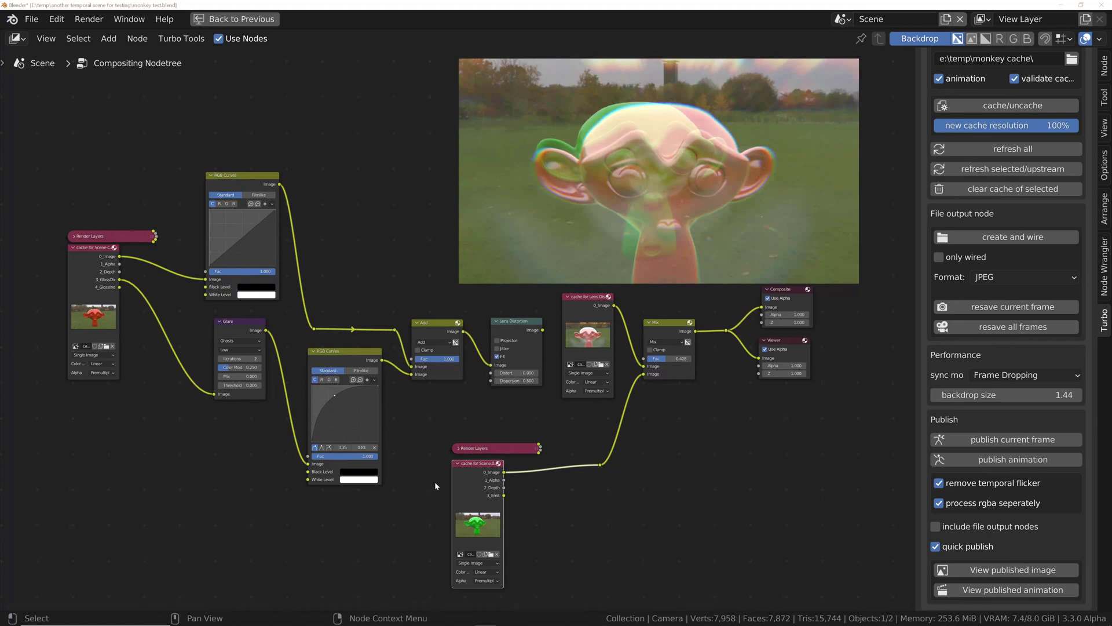
Play the backdrop animation, raise the Mix factor to about 0.47, and publish.
middle_click_drag(676, 377, 652, 371)
key("space")
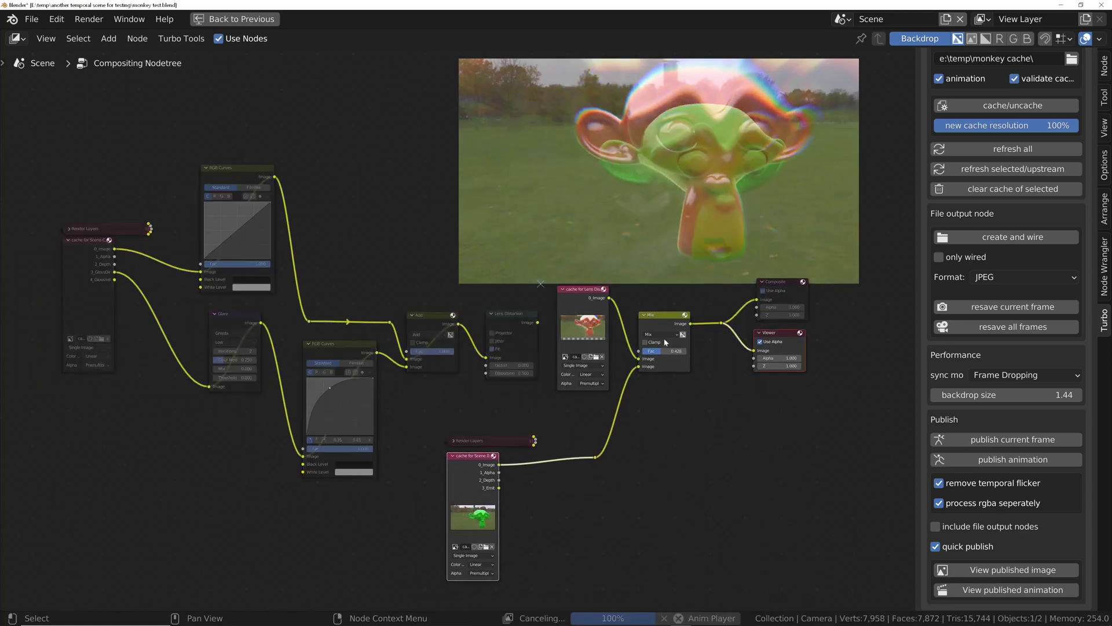
left_click_drag(662, 351, 675, 351)
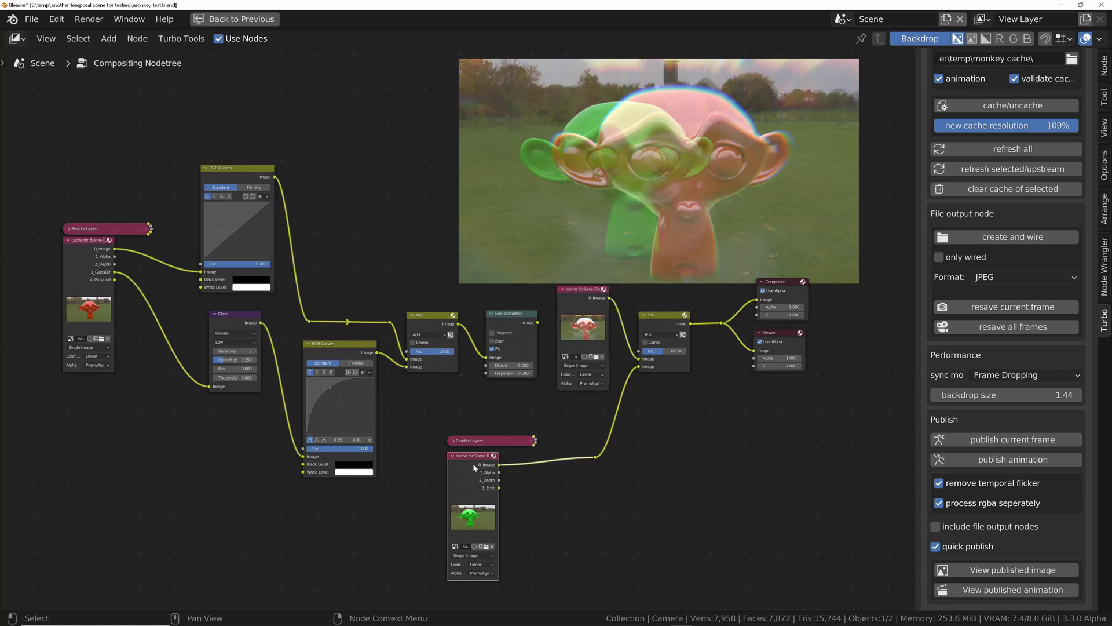
left_click(1013, 459)
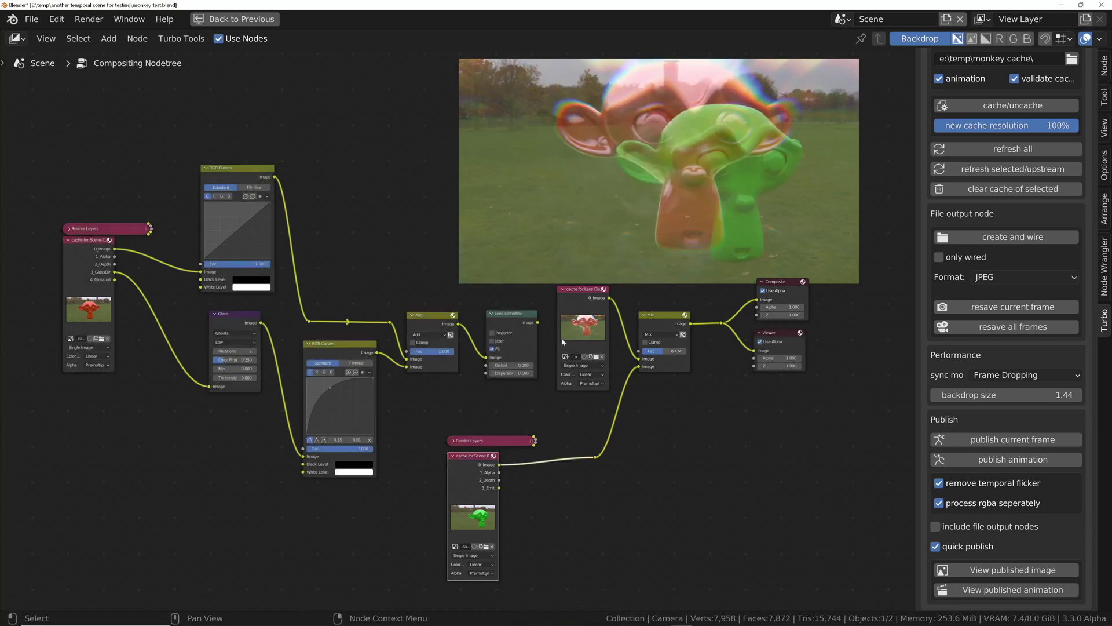
Select the Lens Distortion and Add nodes and publish the multi-scene animation again.
left_click(1021, 463)
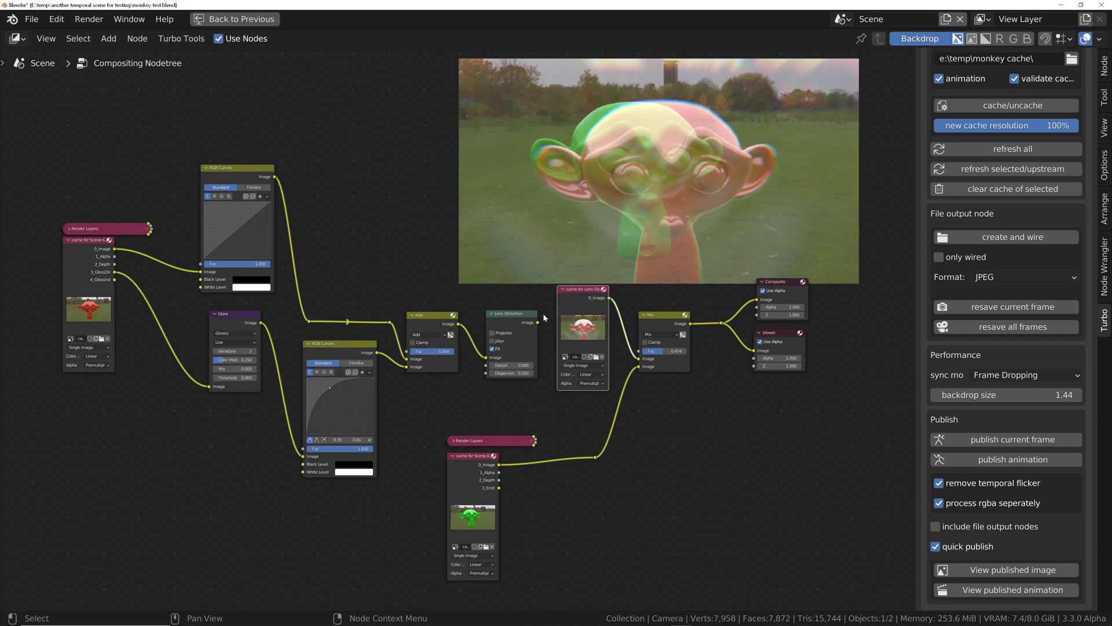
left_click(490, 315)
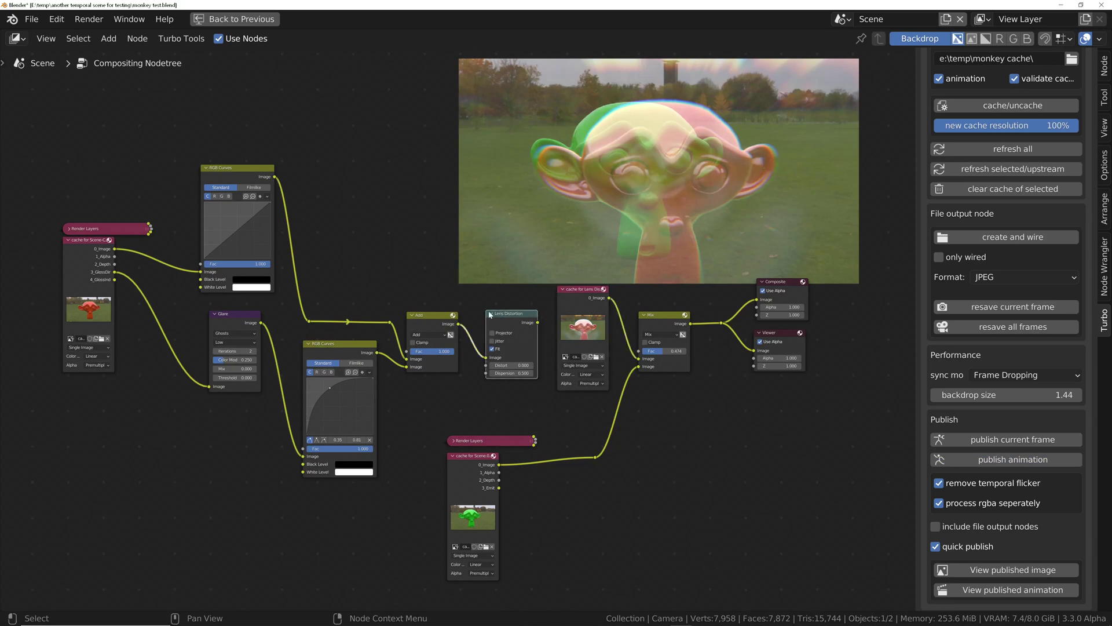
left_click(429, 323)
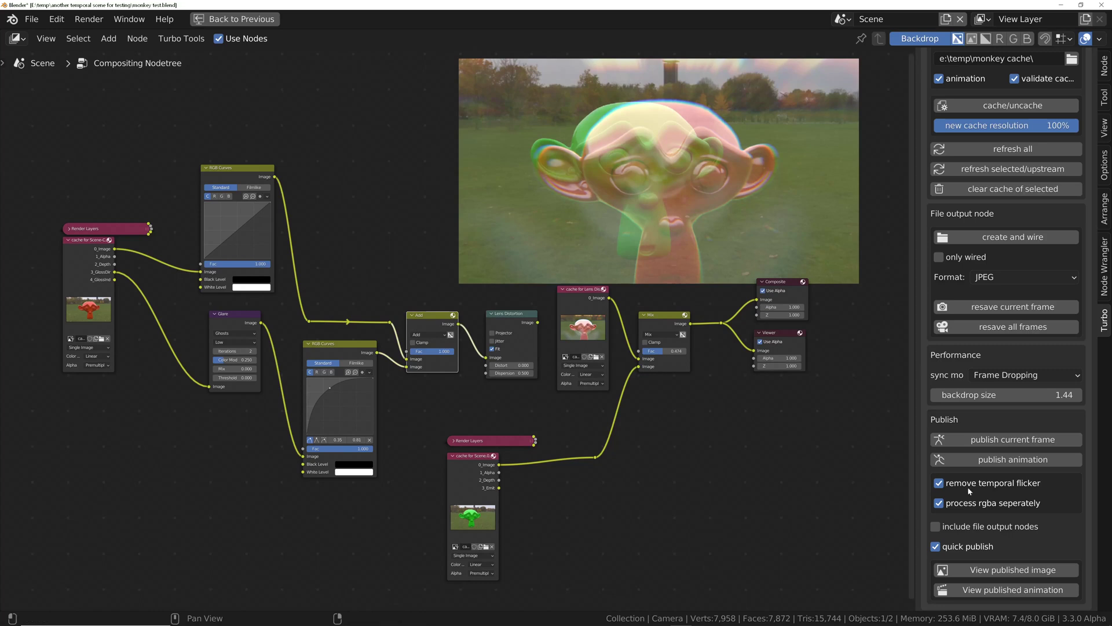
left_click(1010, 459)
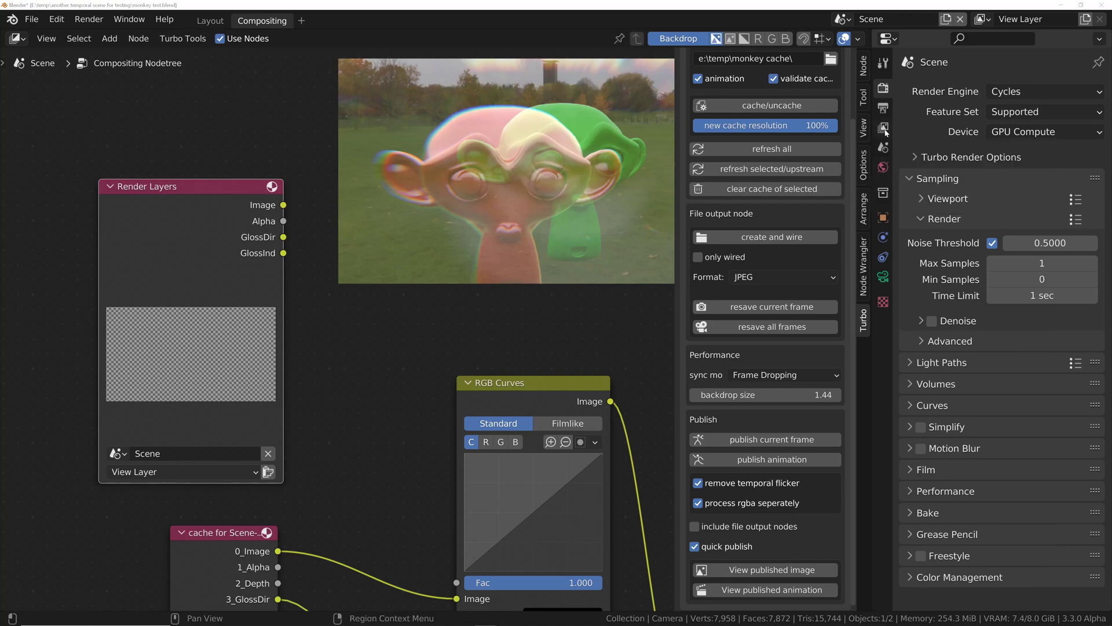
Enable the Z and Vector passes in View Layer Properties.
left_click(884, 128)
left_click(993, 218)
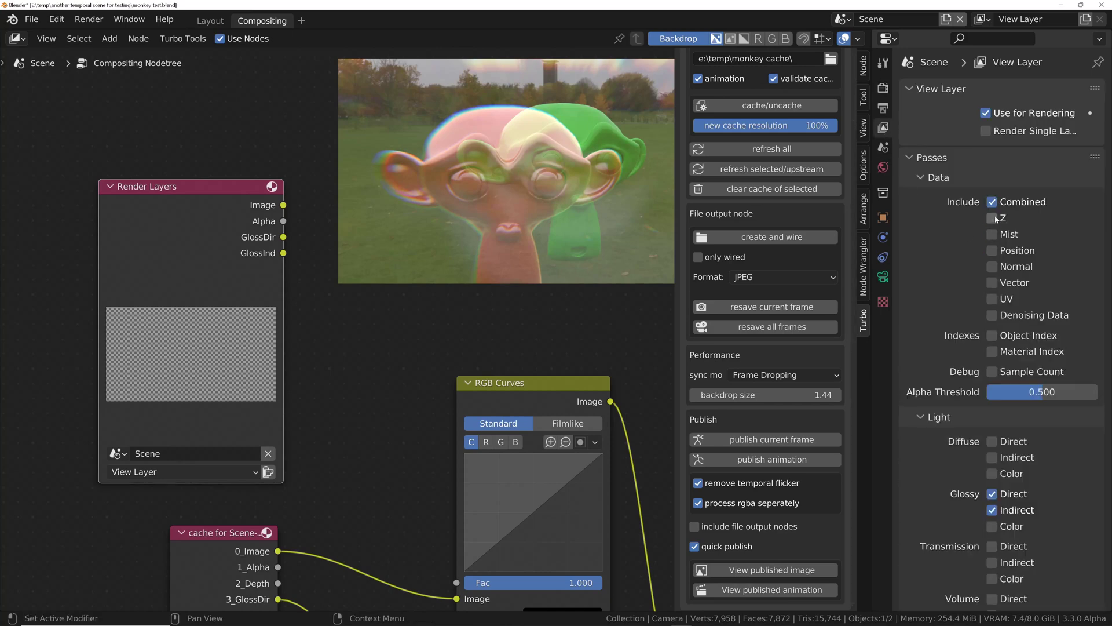
left_click(1000, 285)
Add a Vector Blur node near the Render Layers node via the add-node search.
scroll(240, 234, "up", 3)
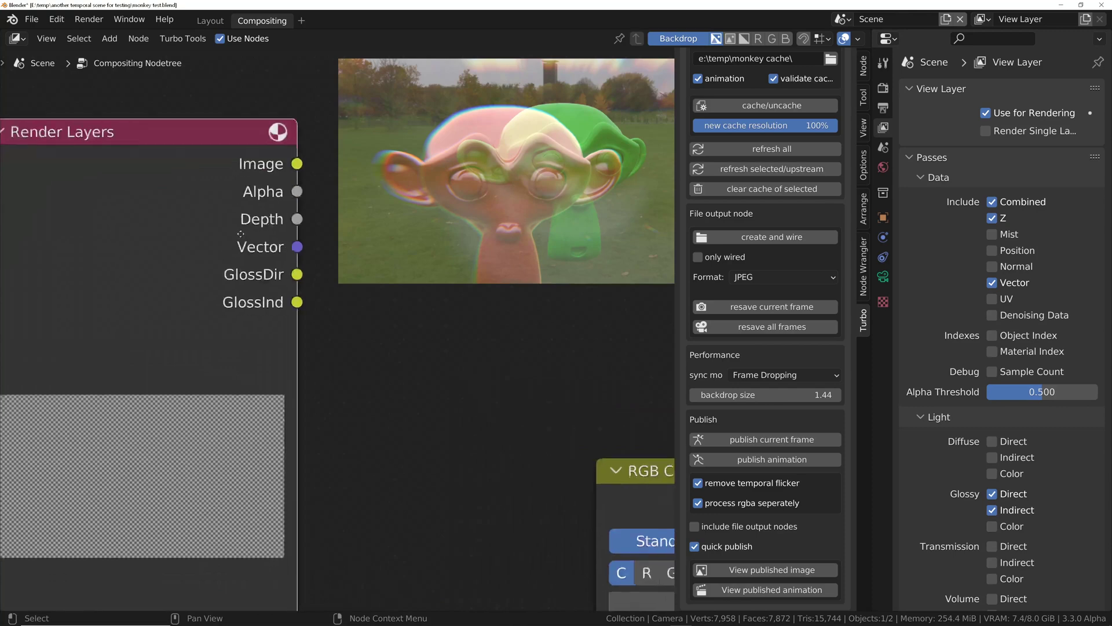
middle_click_drag(241, 233, 317, 187)
scroll(280, 173, "down", 3)
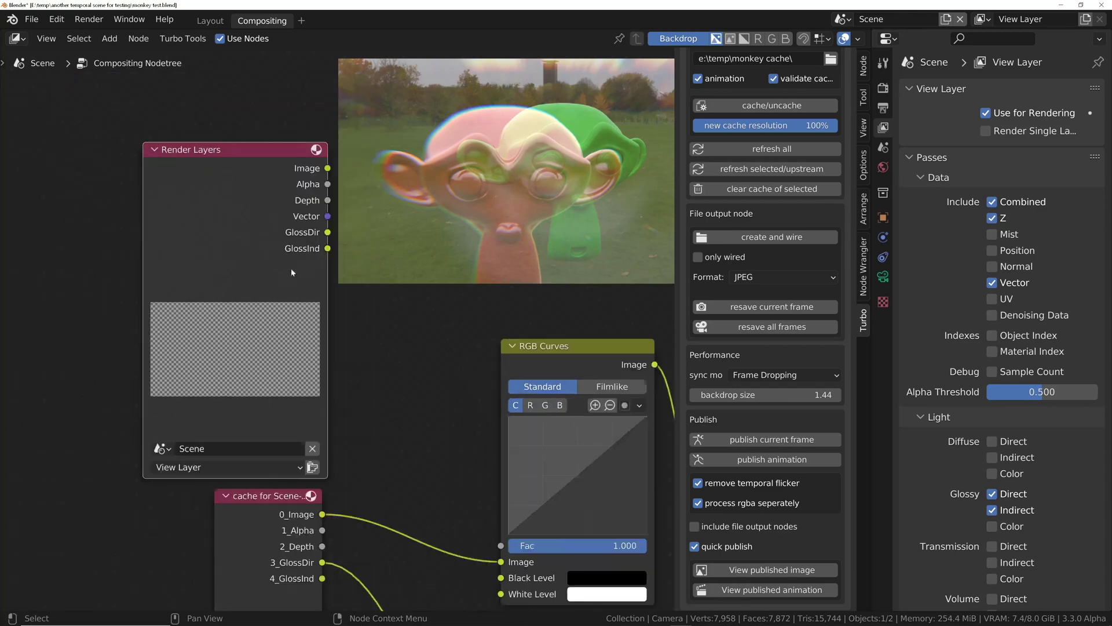
middle_click_drag(280, 270, 243, 285)
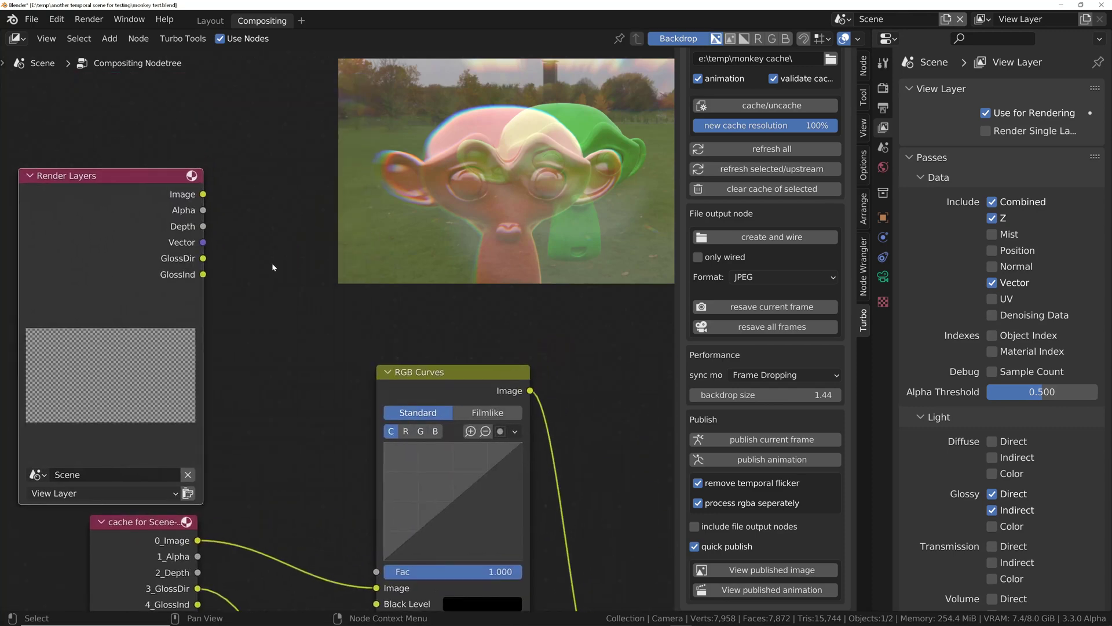
key("shift+a")
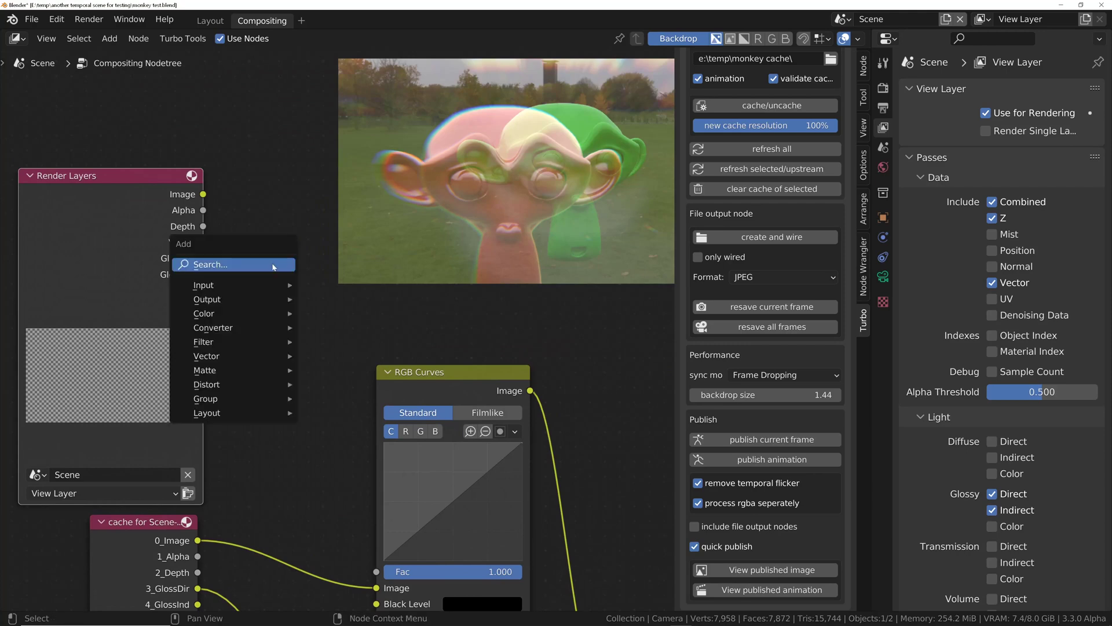
left_click(272, 262)
type("ve")
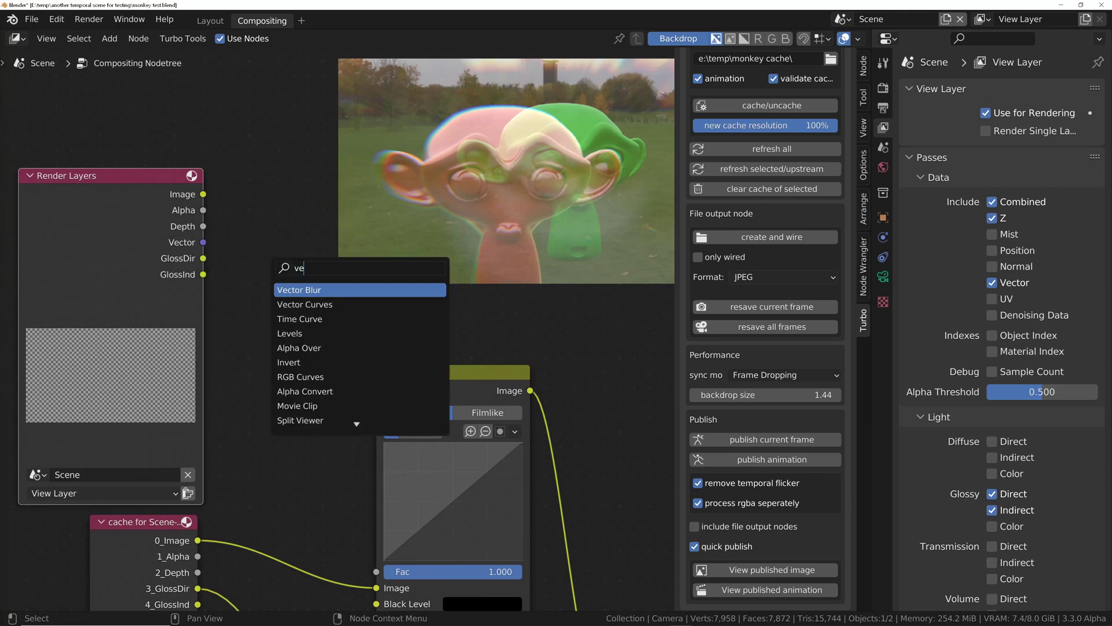
key("Return")
left_click(272, 131)
Link Render Layers Vector, Depth and Image to Vector Blur's Speed, Z and Image inputs.
scroll(203, 261, "up", 1)
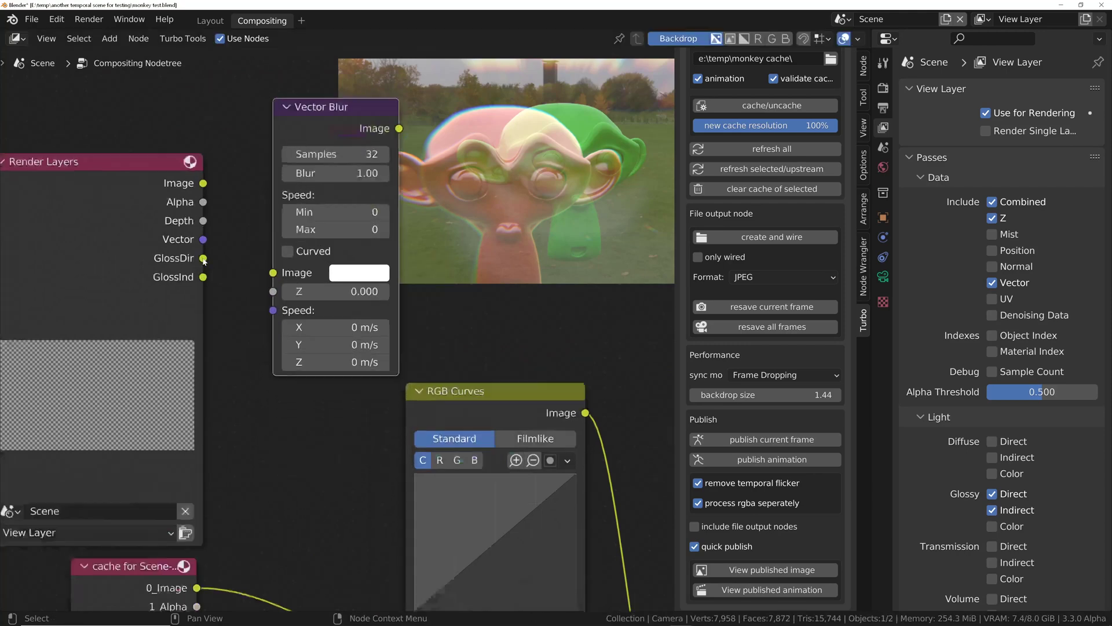
left_click_drag(203, 240, 279, 316)
left_click_drag(203, 218, 278, 294)
left_click_drag(203, 177, 278, 274)
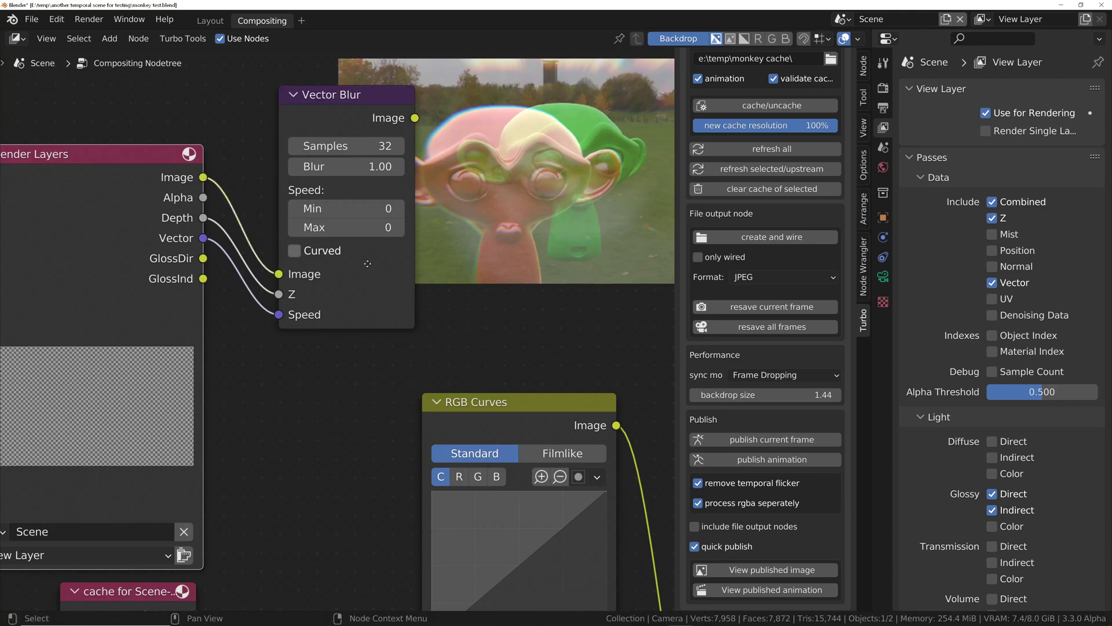
scroll(294, 251, "up", 3)
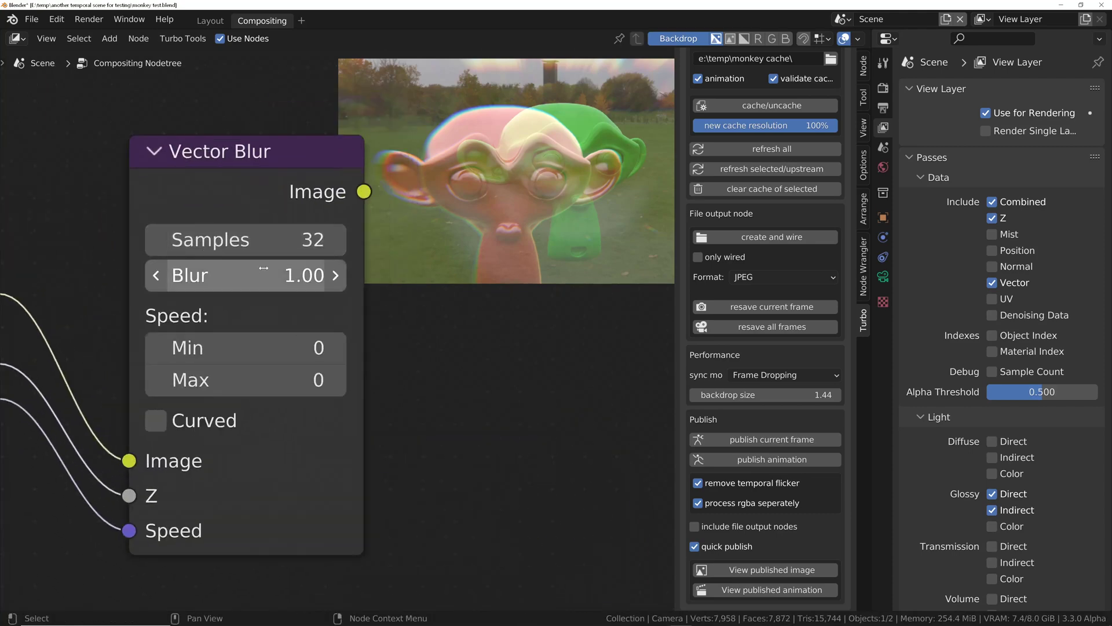